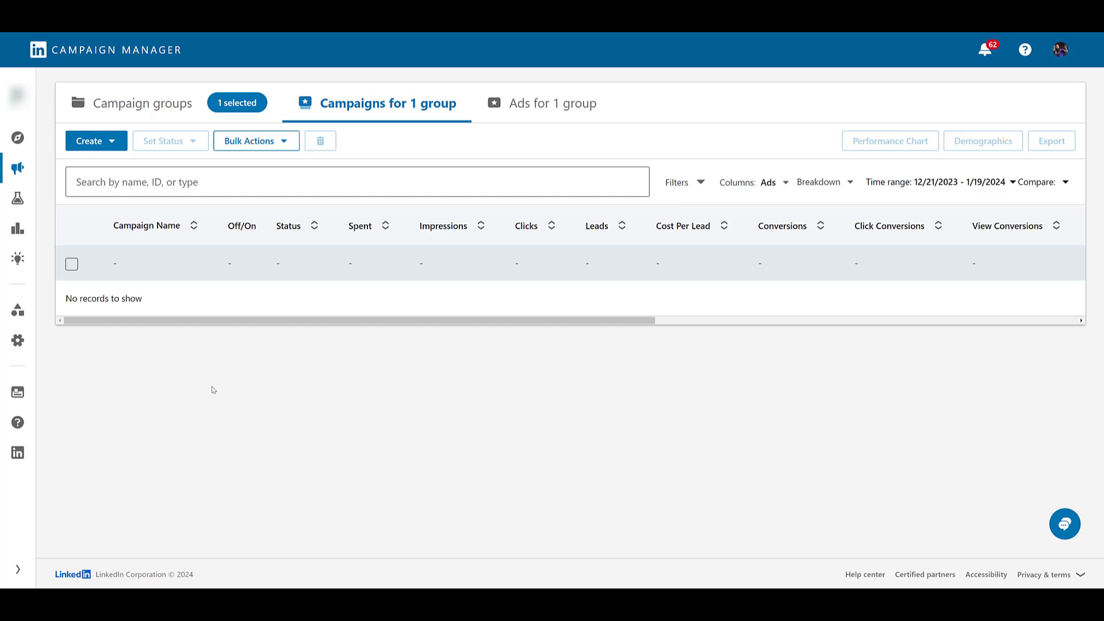
# Create a new campaign in the Testing/Research group with the Brand awareness objective.
pyautogui.click(113, 142)
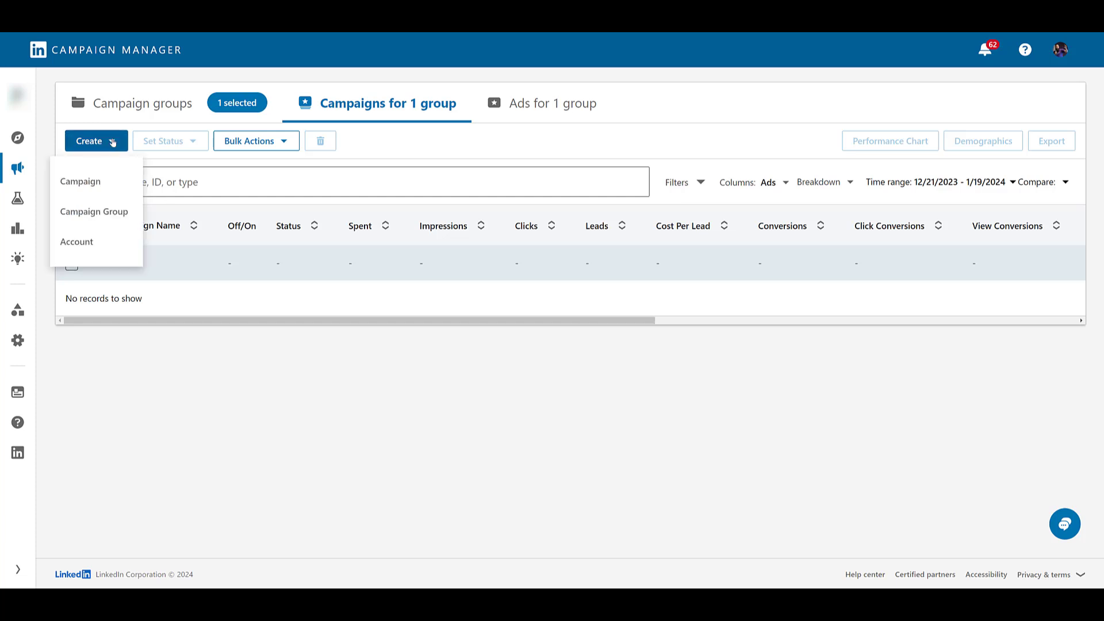
pyautogui.click(104, 188)
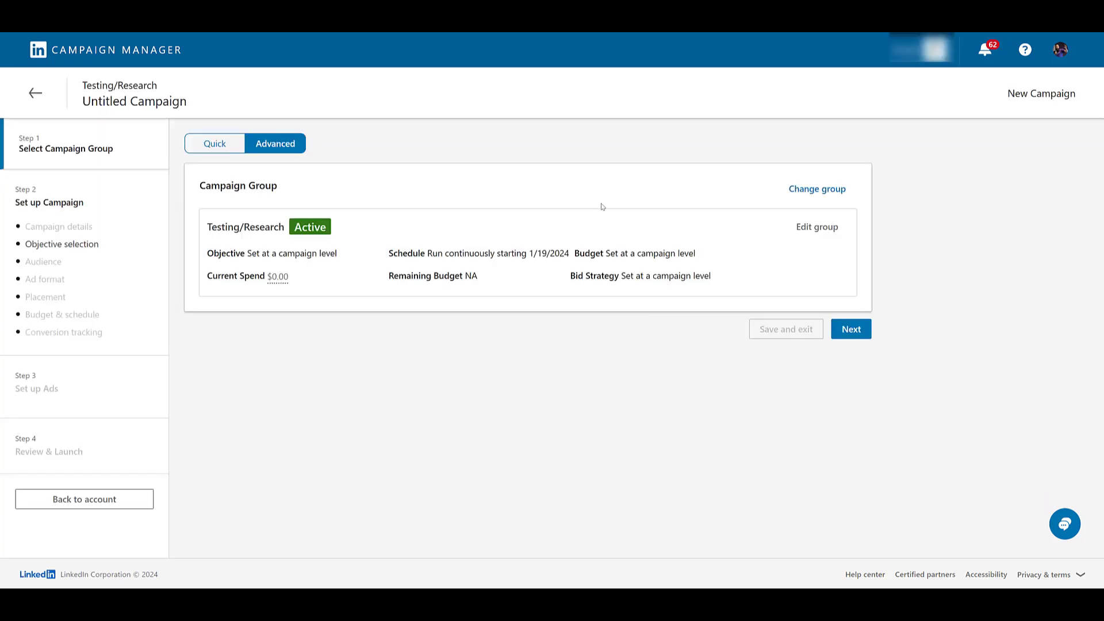
pyautogui.click(850, 329)
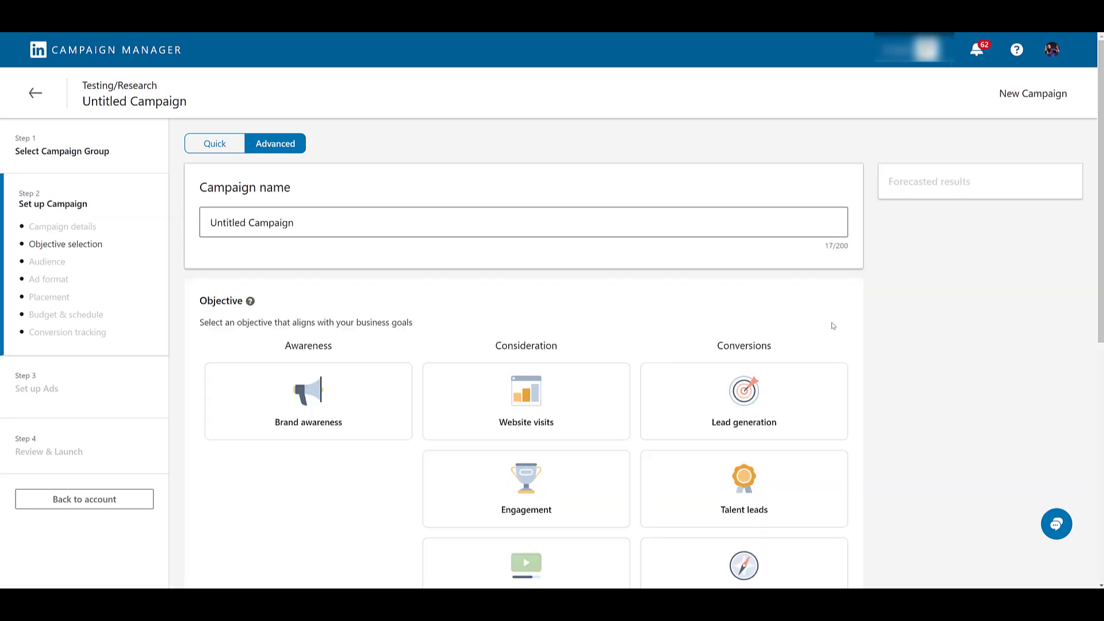
pyautogui.scroll(-3, 789, 315)
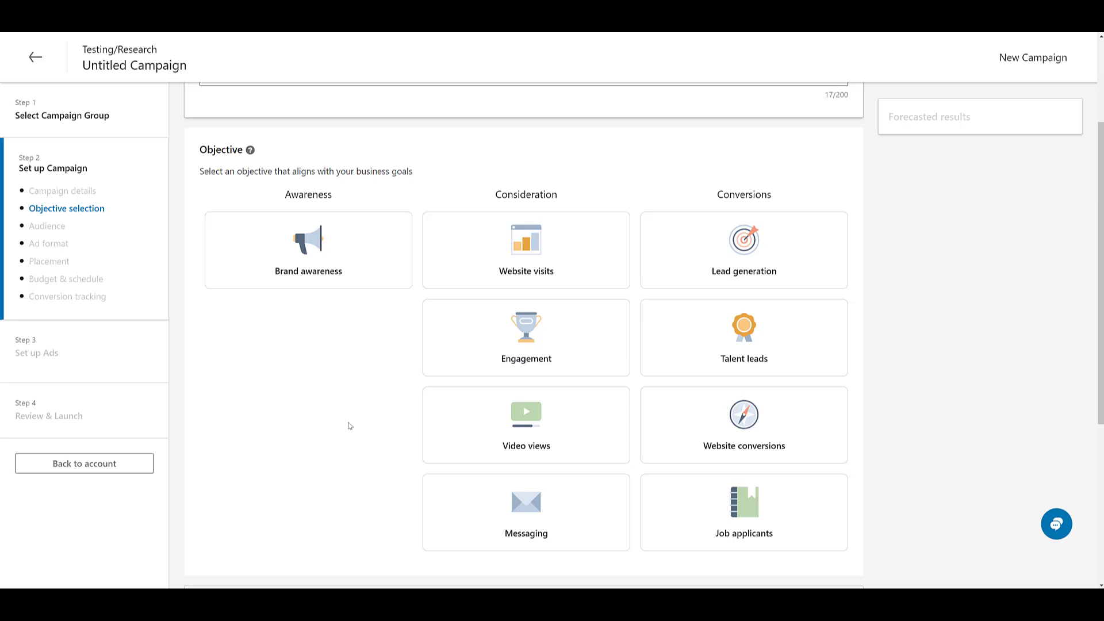
pyautogui.click(370, 265)
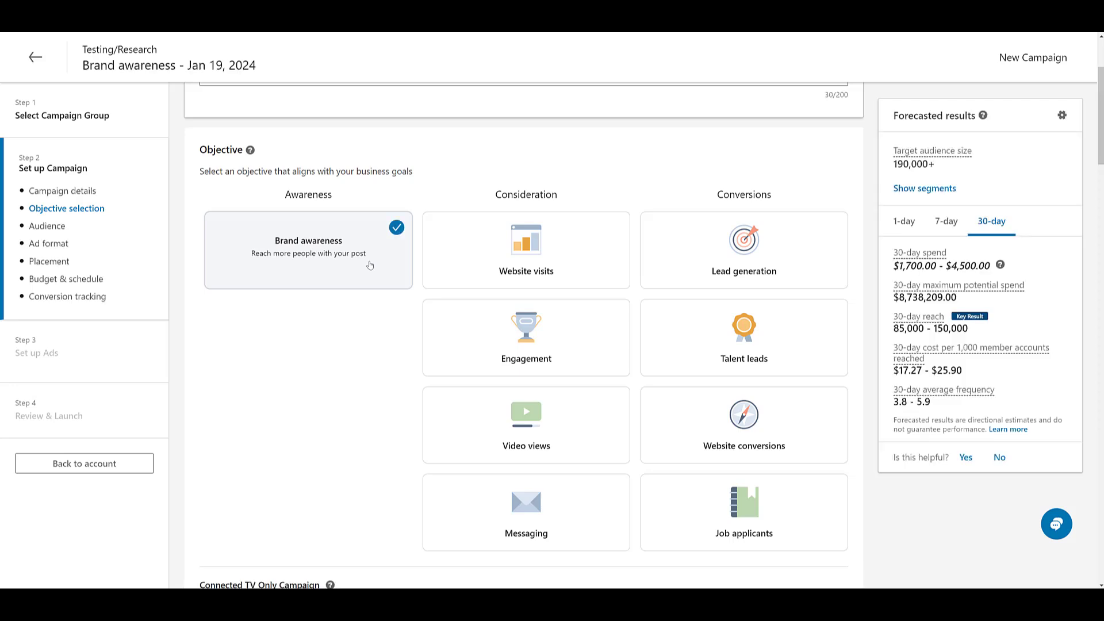
pyautogui.scroll(-3, 371, 280)
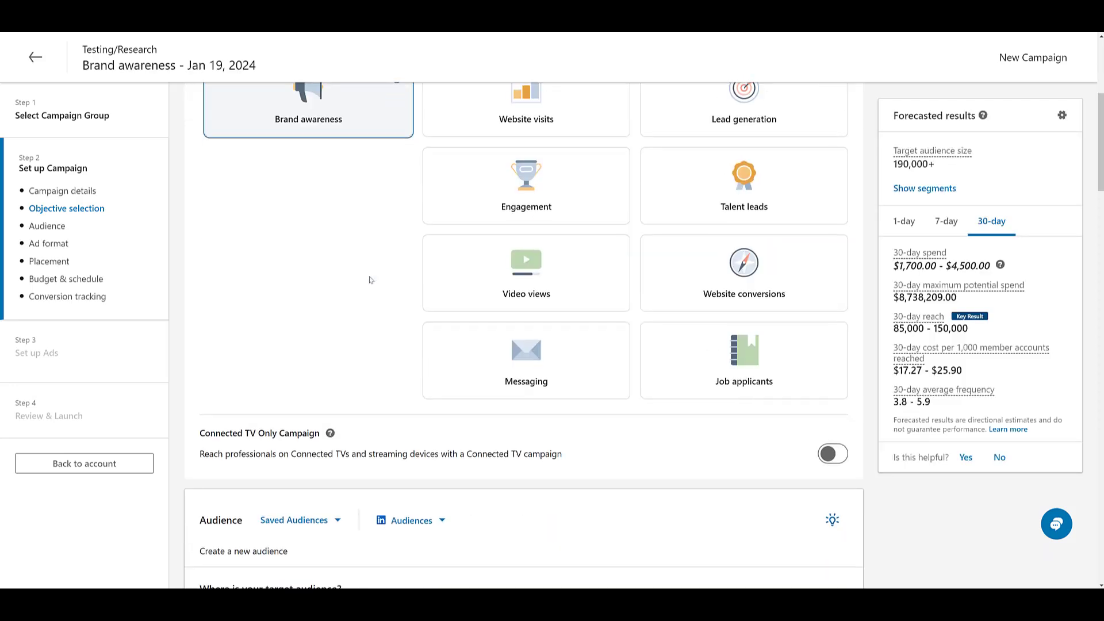
pyautogui.scroll(-1, 371, 280)
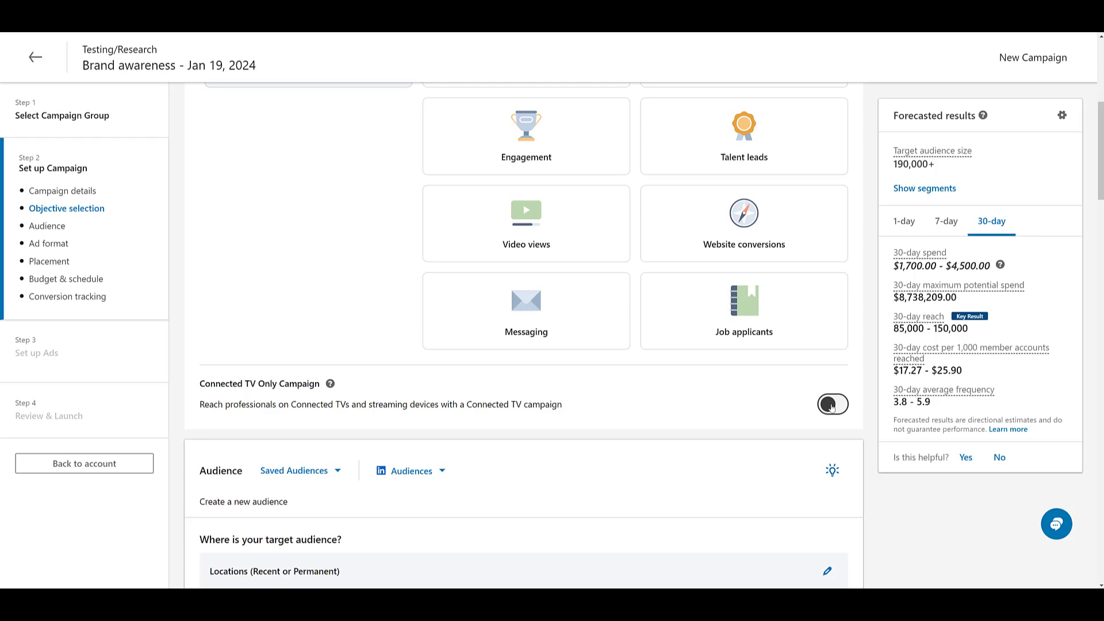
# Turn on the Connected TV Only Campaign toggle for the brand awareness draft.
pyautogui.click(832, 406)
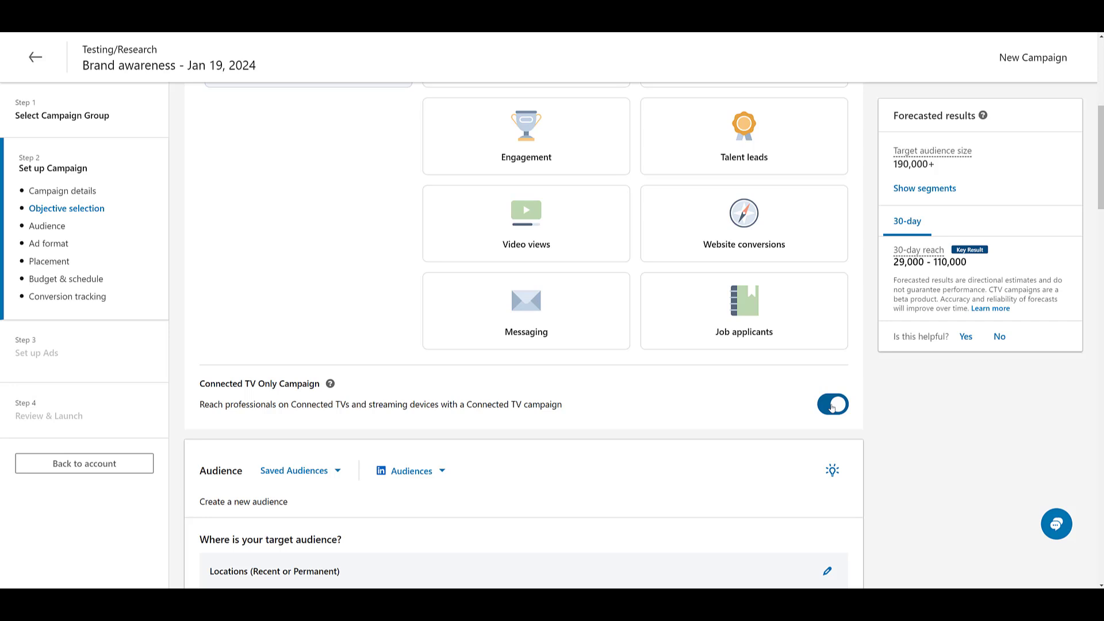
pyautogui.scroll(-3, 832, 407)
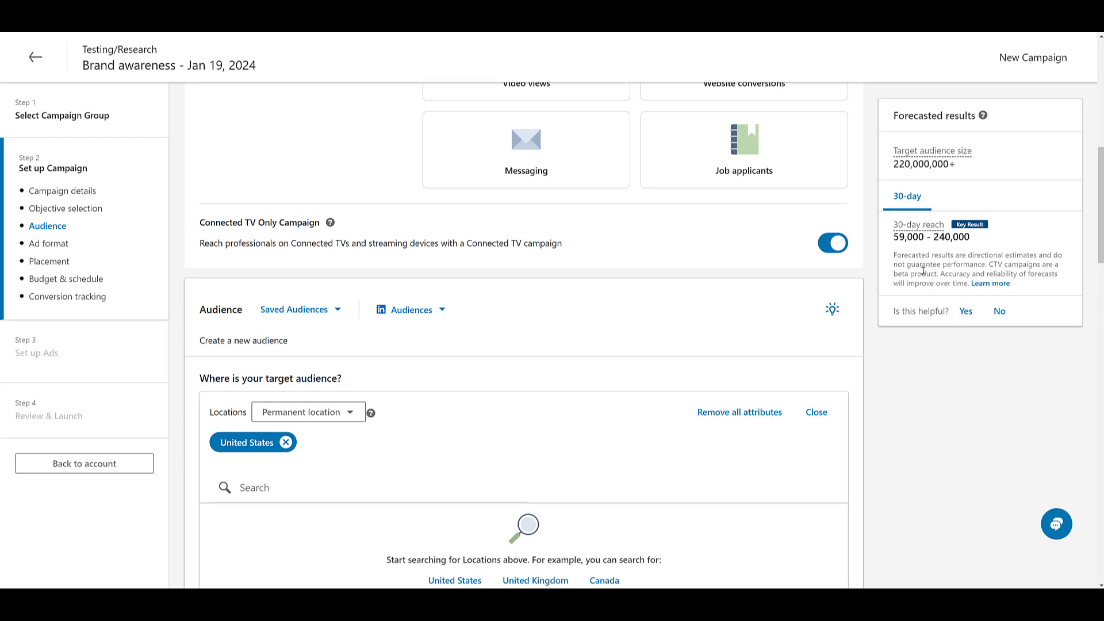
# Close the Locations editor with United States and keep English as the profile language.
pyautogui.scroll(-2, 863, 466)
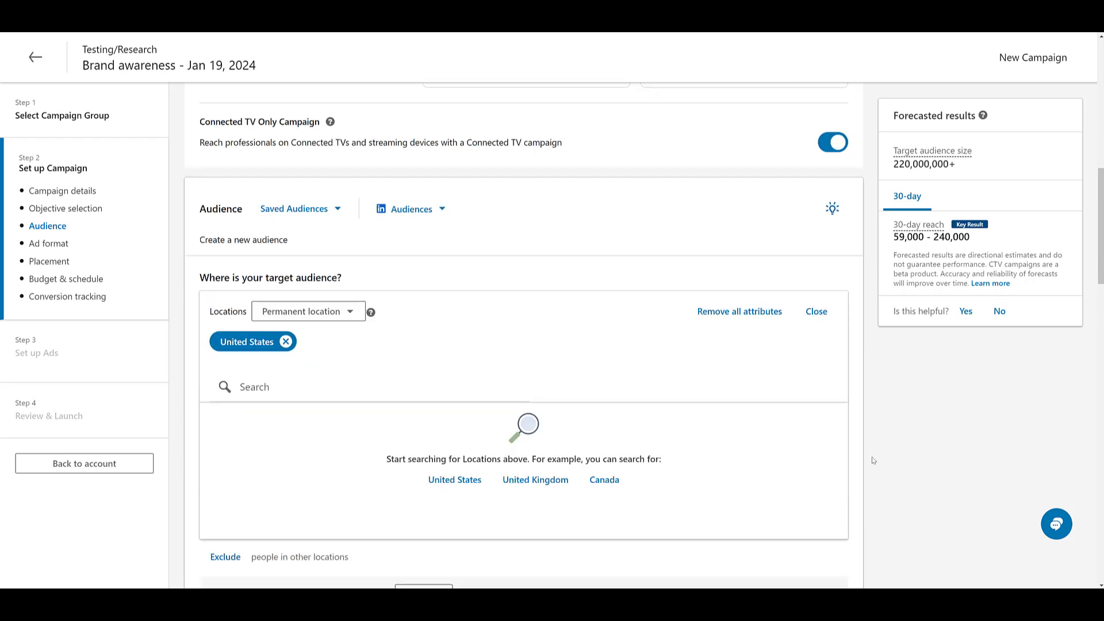
pyautogui.click(823, 314)
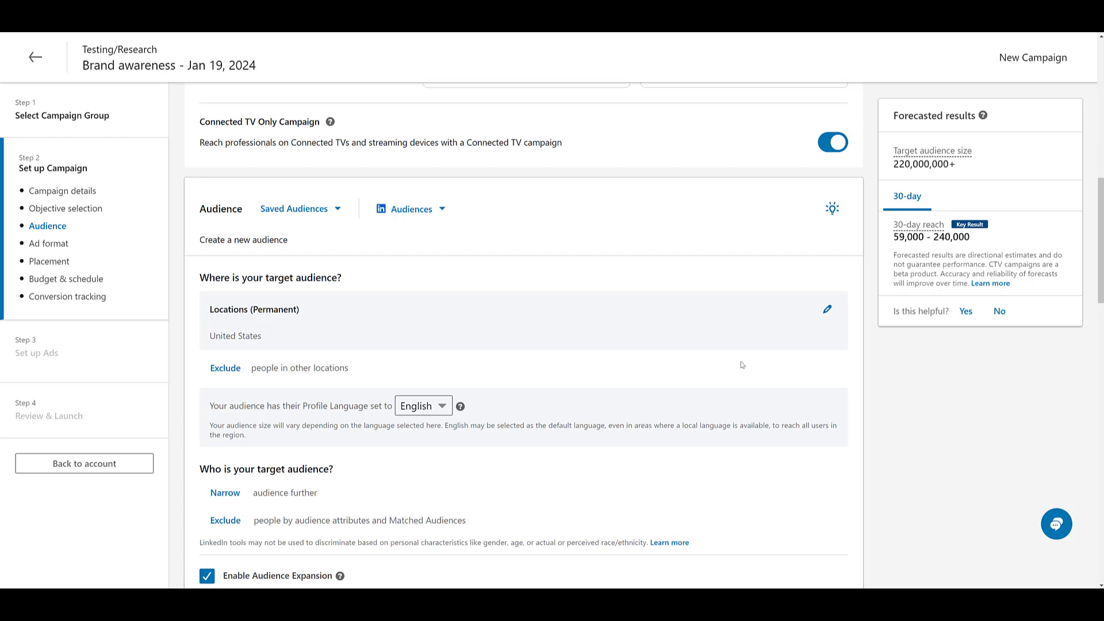
pyautogui.click(442, 406)
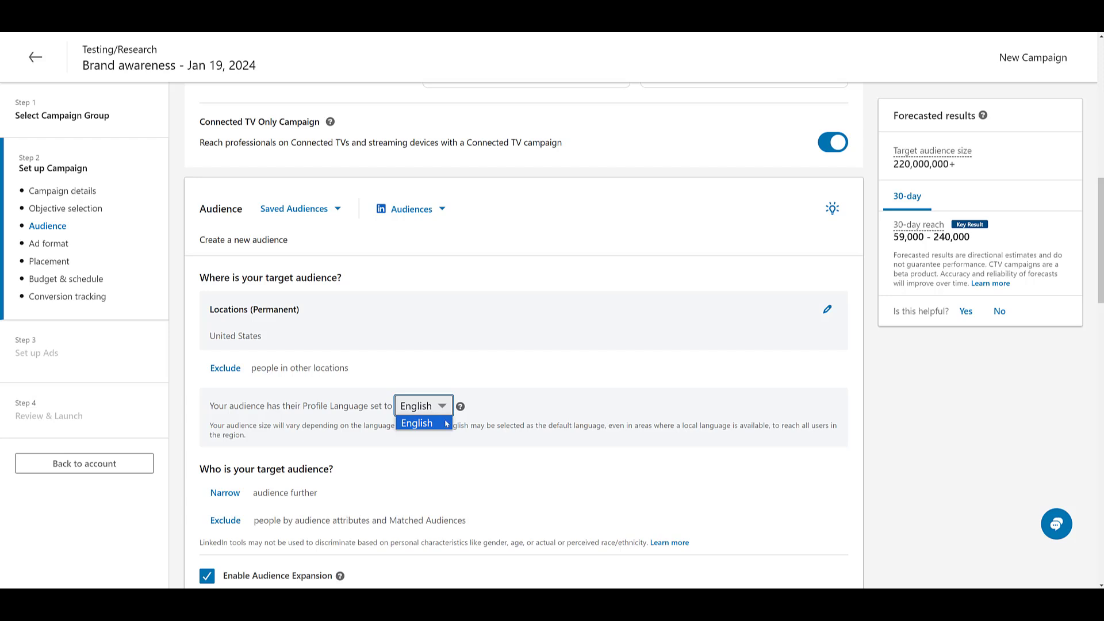
pyautogui.click(466, 458)
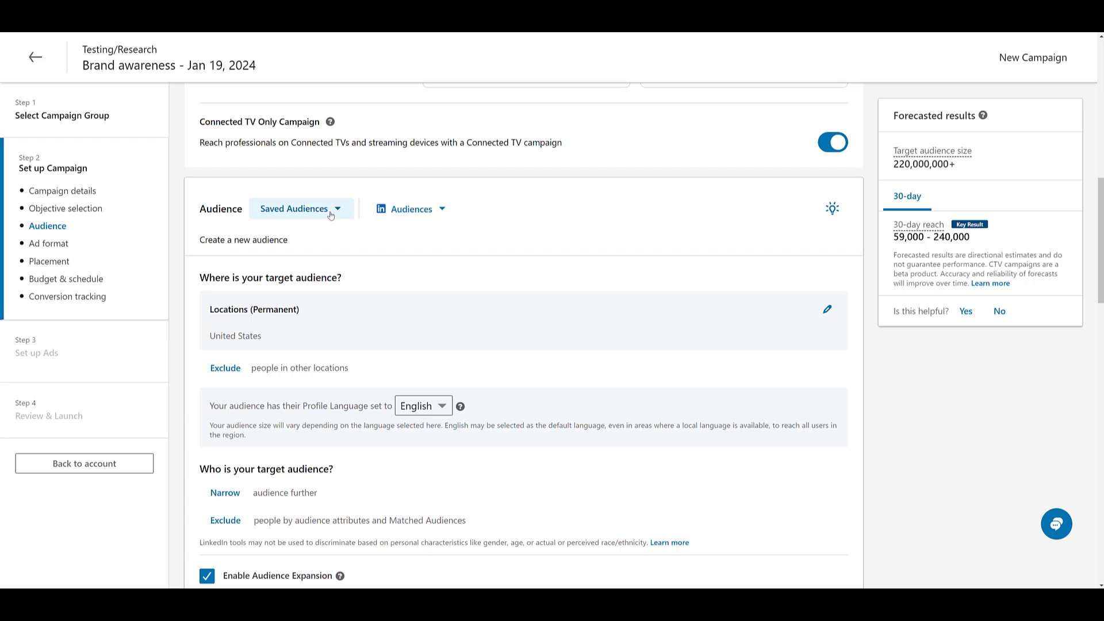
# Under Narrow, uncheck Enable Audience Expansion, cutting 30-day reach to 53,000–220,000.
pyautogui.scroll(-1, 331, 215)
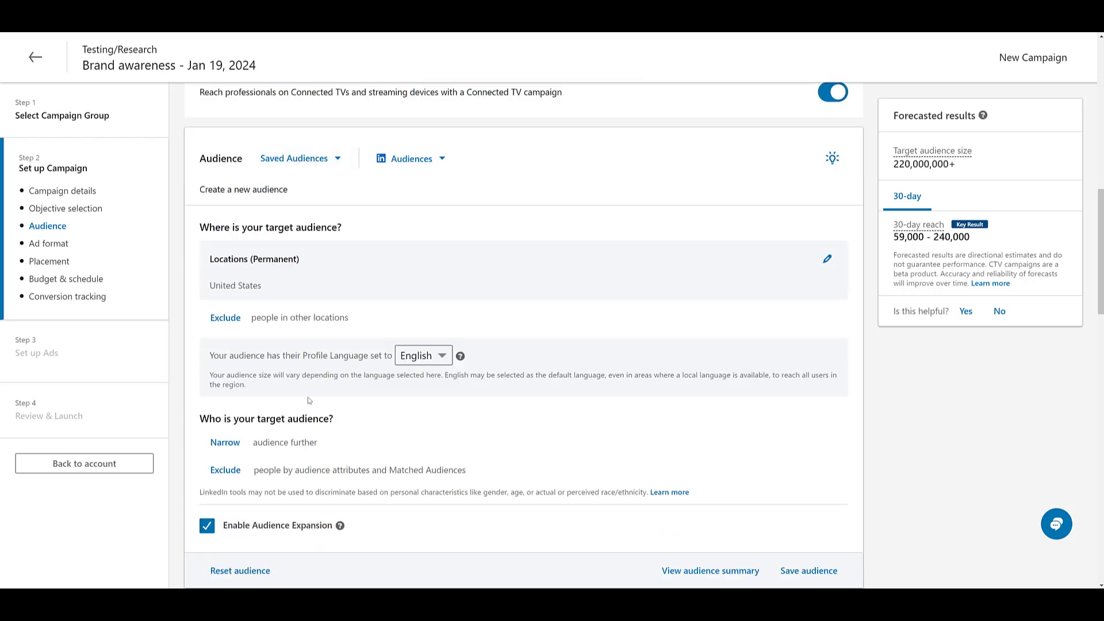
pyautogui.click(230, 448)
pyautogui.scroll(-4, 231, 443)
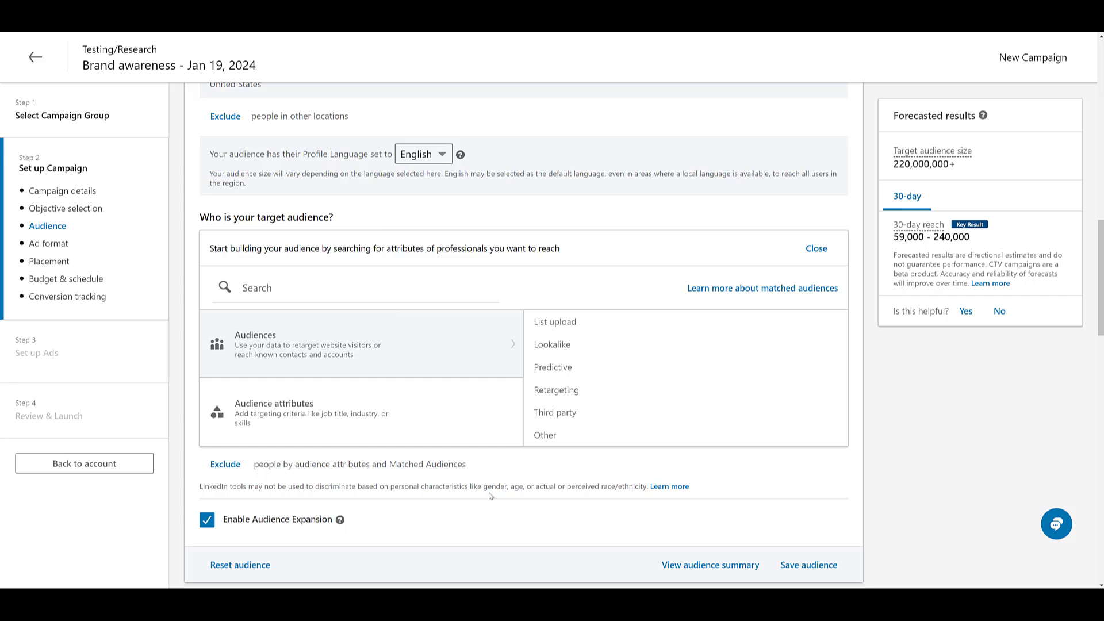
pyautogui.click(206, 524)
# Scroll to Placements and reveal the Brand Safety options.
pyautogui.scroll(-6, 504, 361)
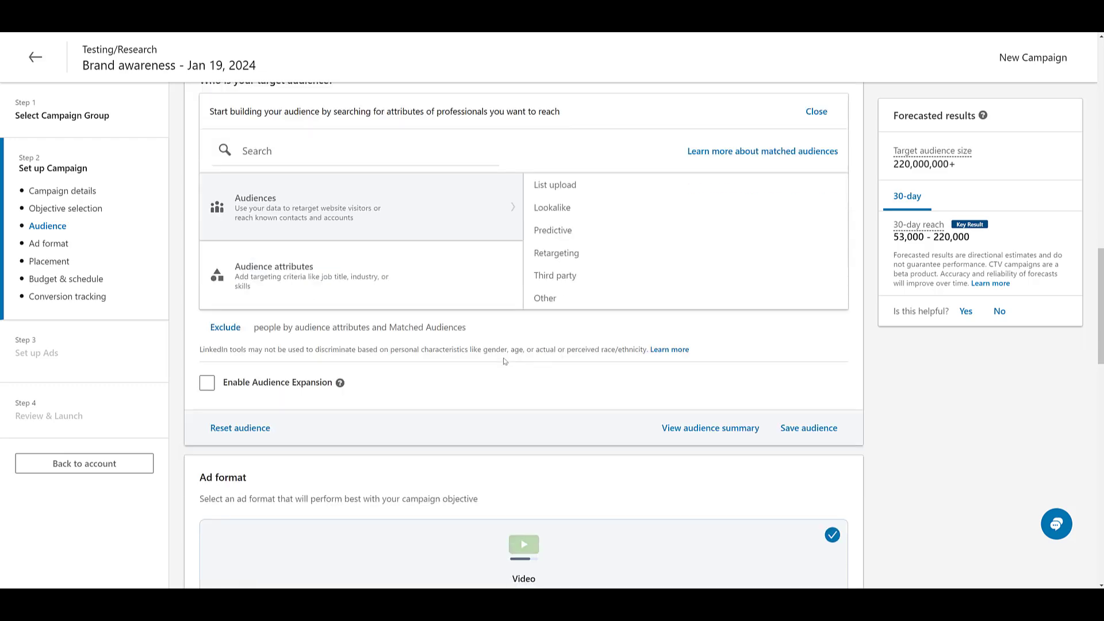
pyautogui.scroll(-1, 505, 361)
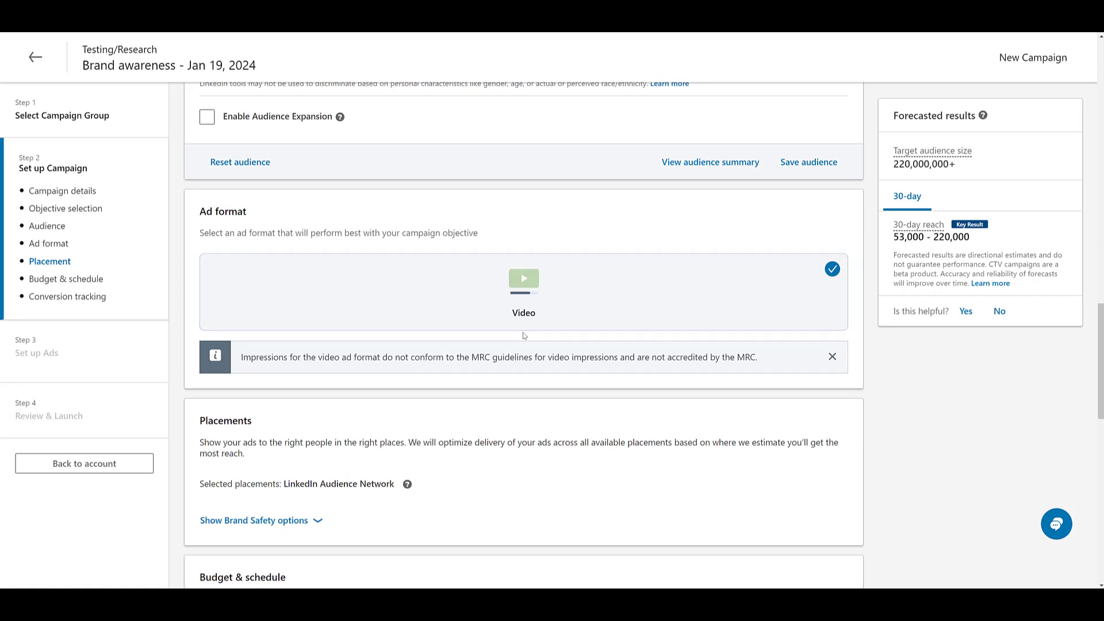
pyautogui.scroll(-4, 524, 335)
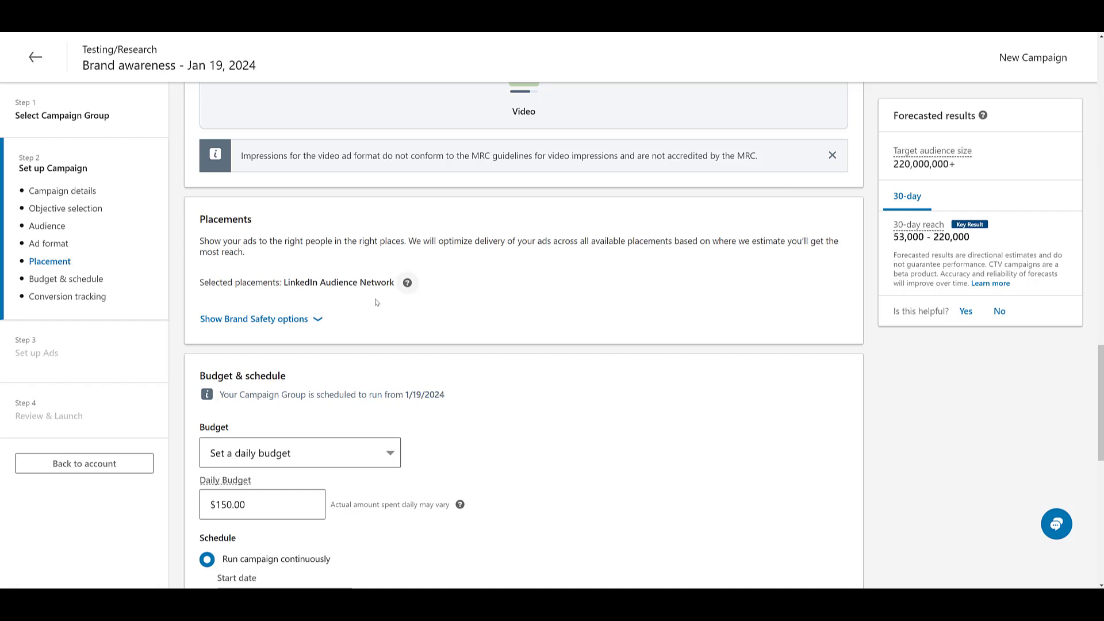
pyautogui.click(317, 320)
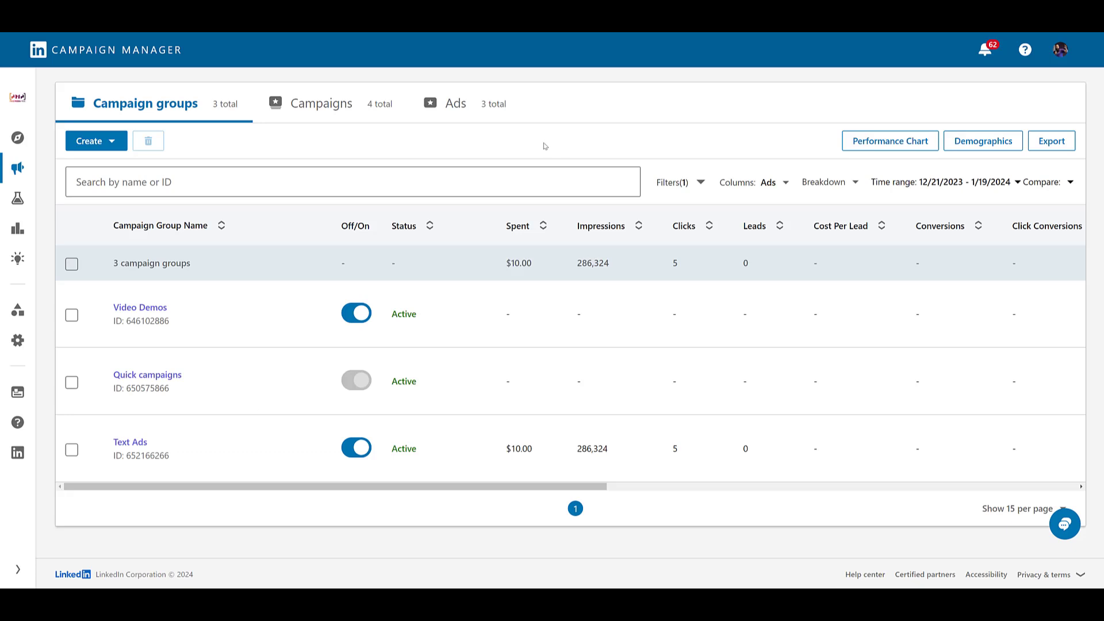
# From Plan > Brand safety, download the Connected TV publisher list as CTVList.csv.
pyautogui.click(17, 144)
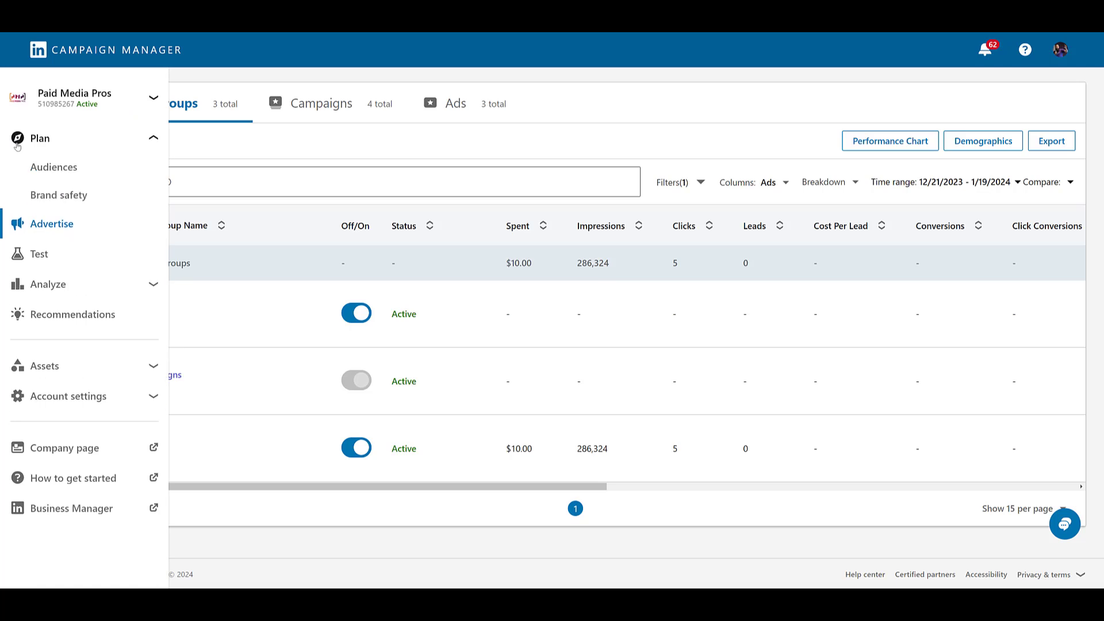
pyautogui.click(60, 196)
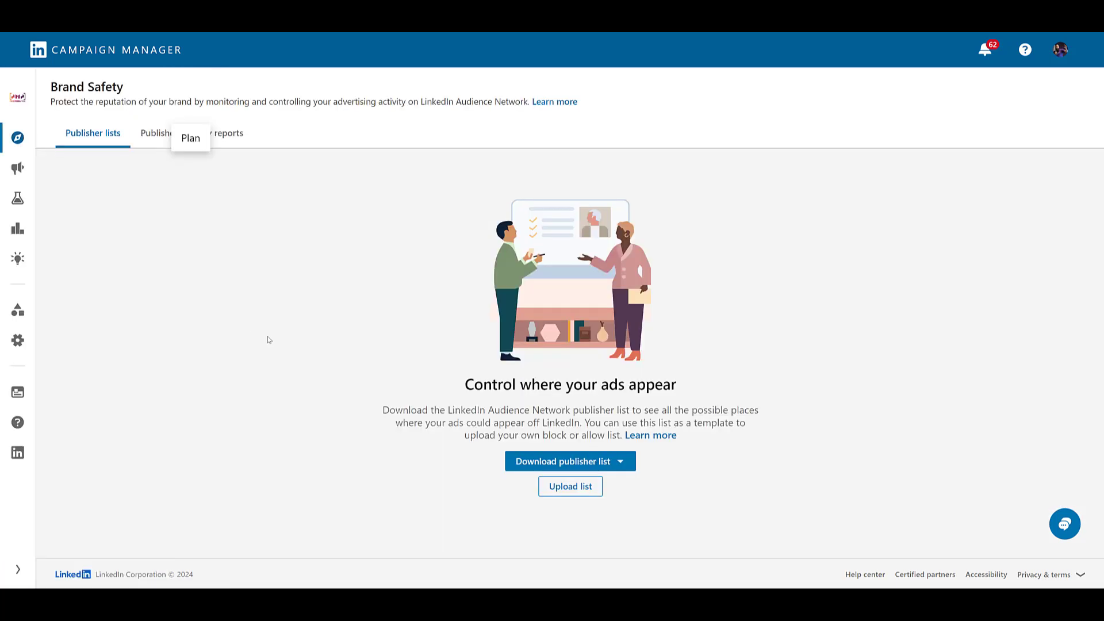
pyautogui.click(598, 469)
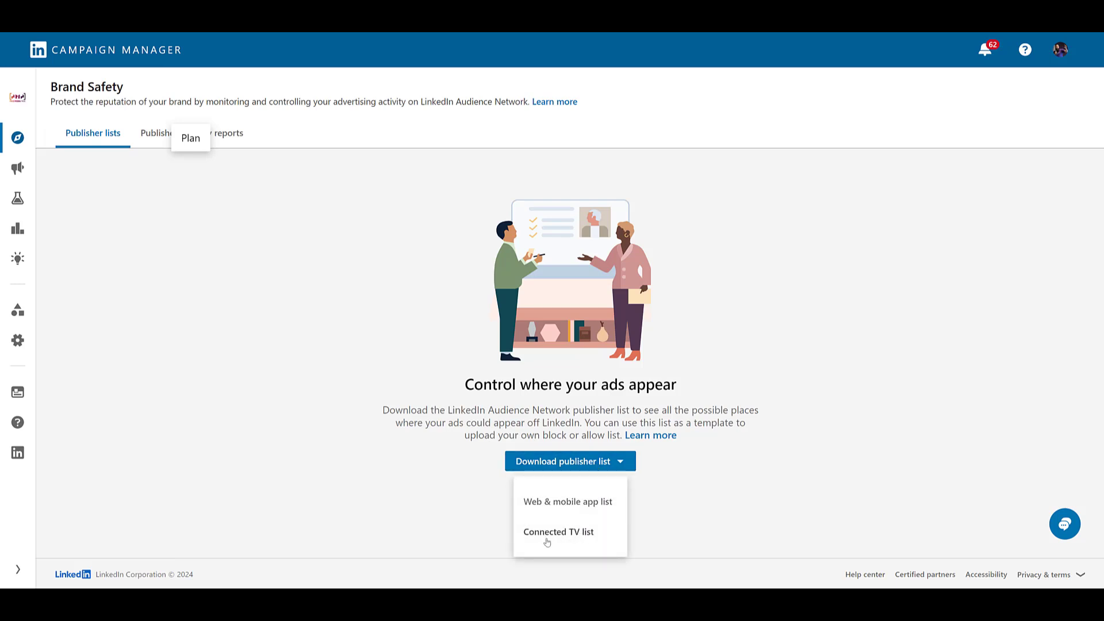
pyautogui.click(547, 541)
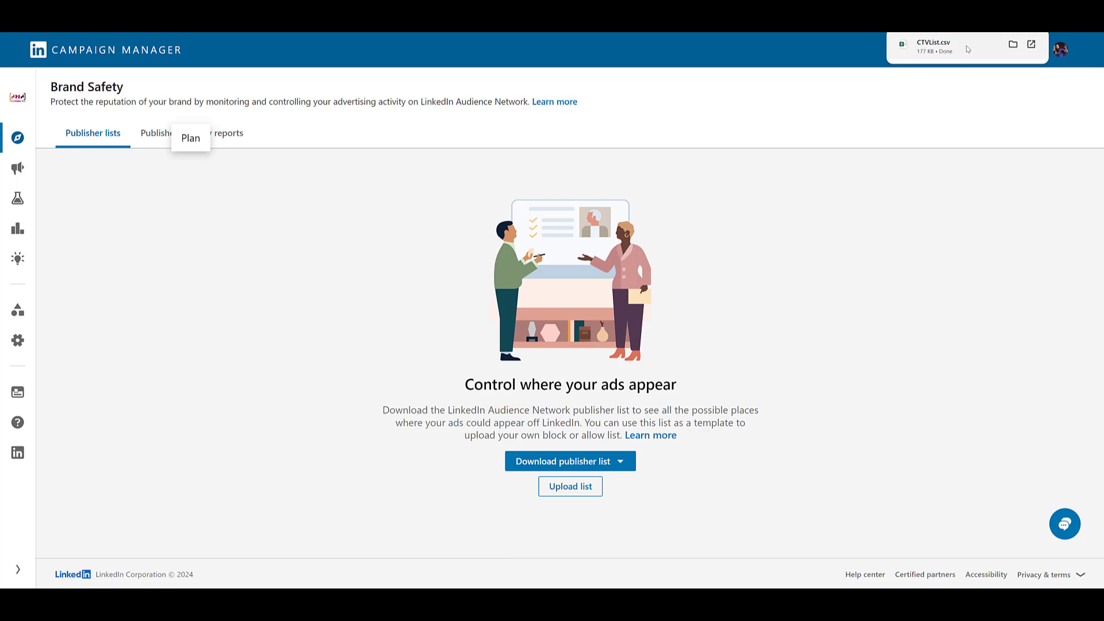
# Open CTVList.csv in Excel and select app names from Bethel Plus (B101) down, 2096 entries.
pyautogui.click(967, 46)
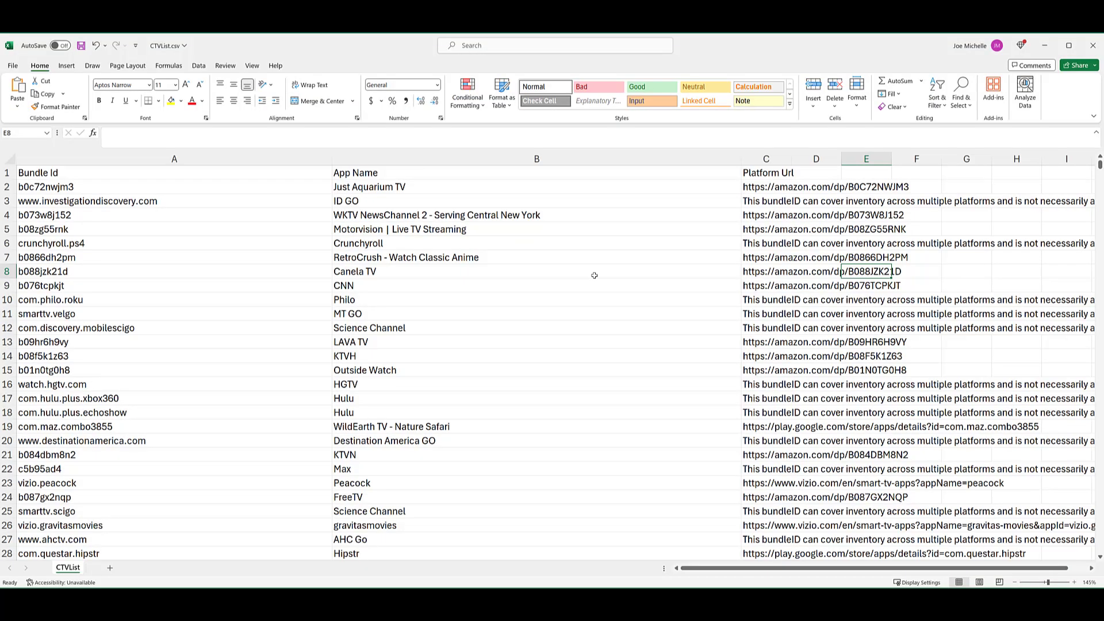
pyautogui.scroll(-8, 594, 276)
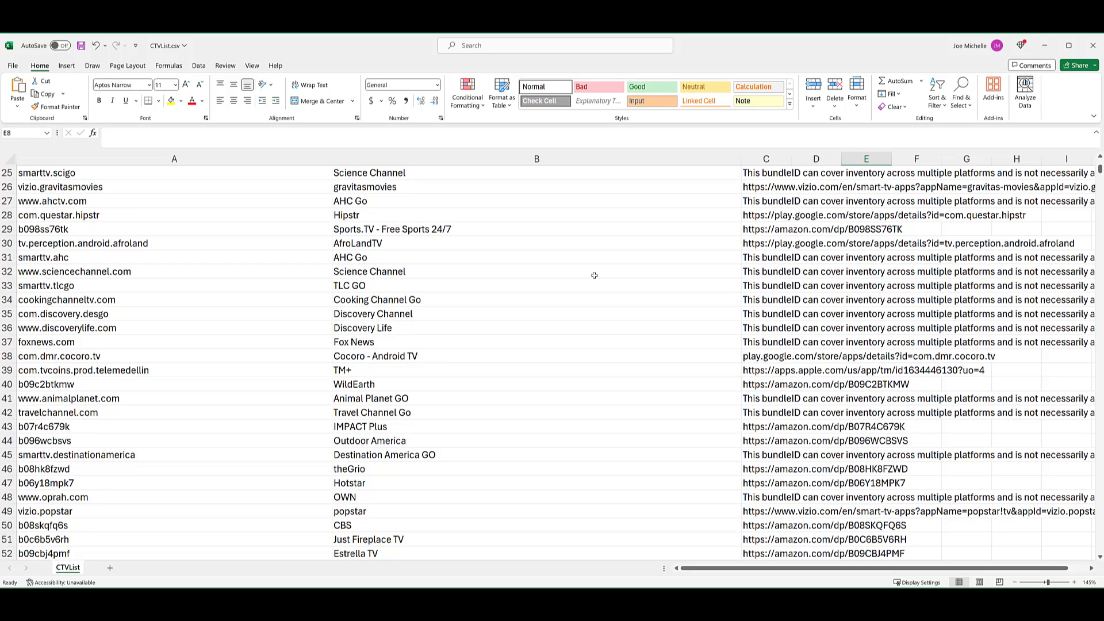
pyautogui.scroll(-1, 467, 463)
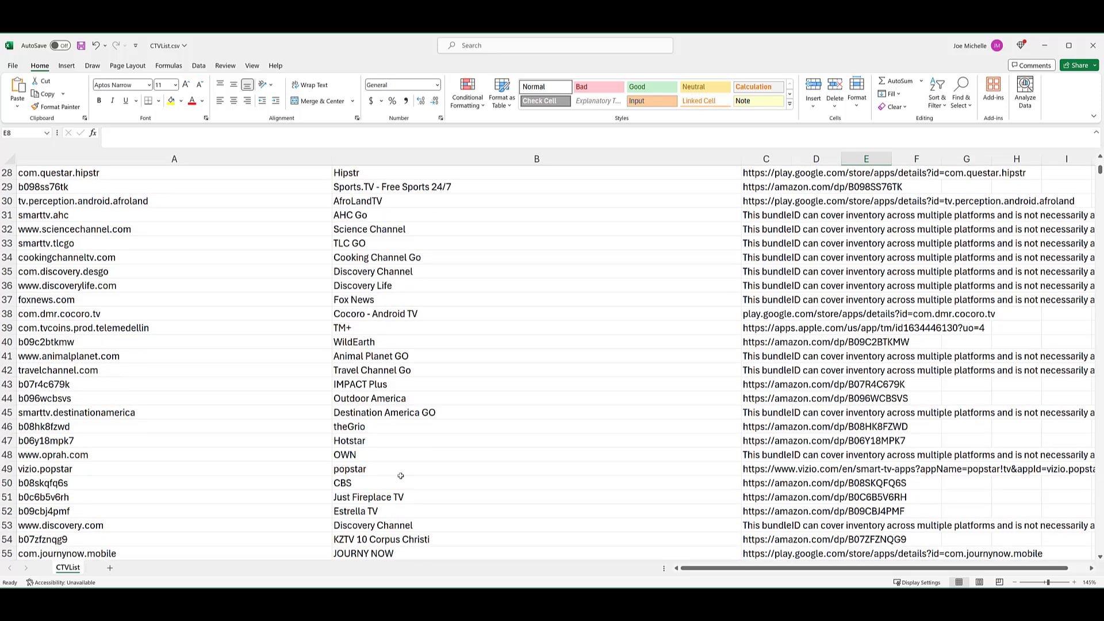
pyautogui.scroll(-5, 401, 475)
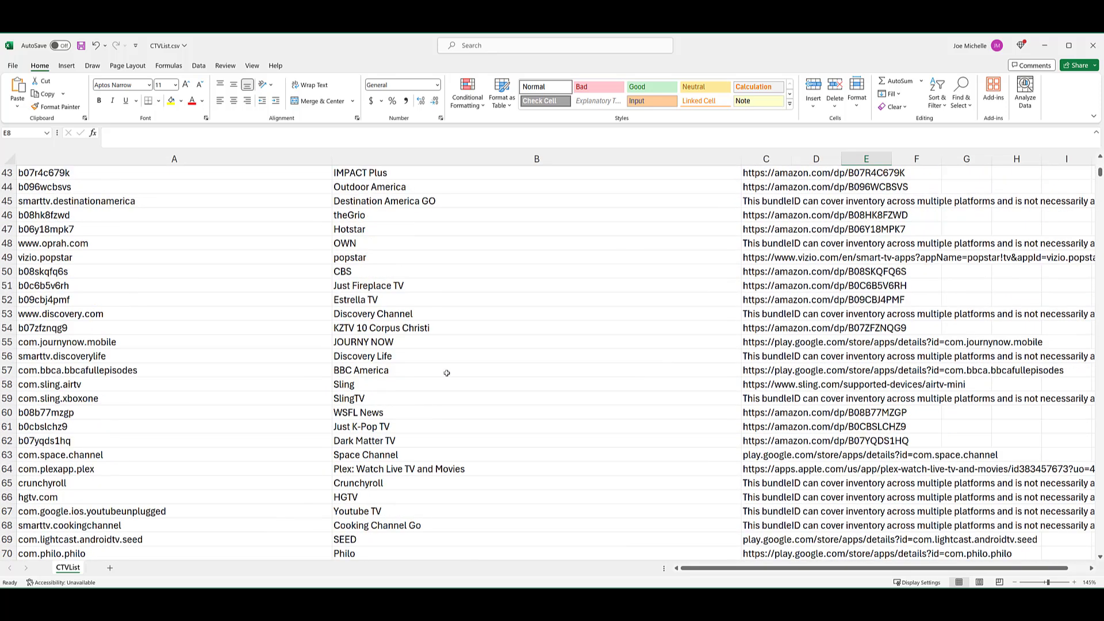
pyautogui.scroll(-2, 462, 373)
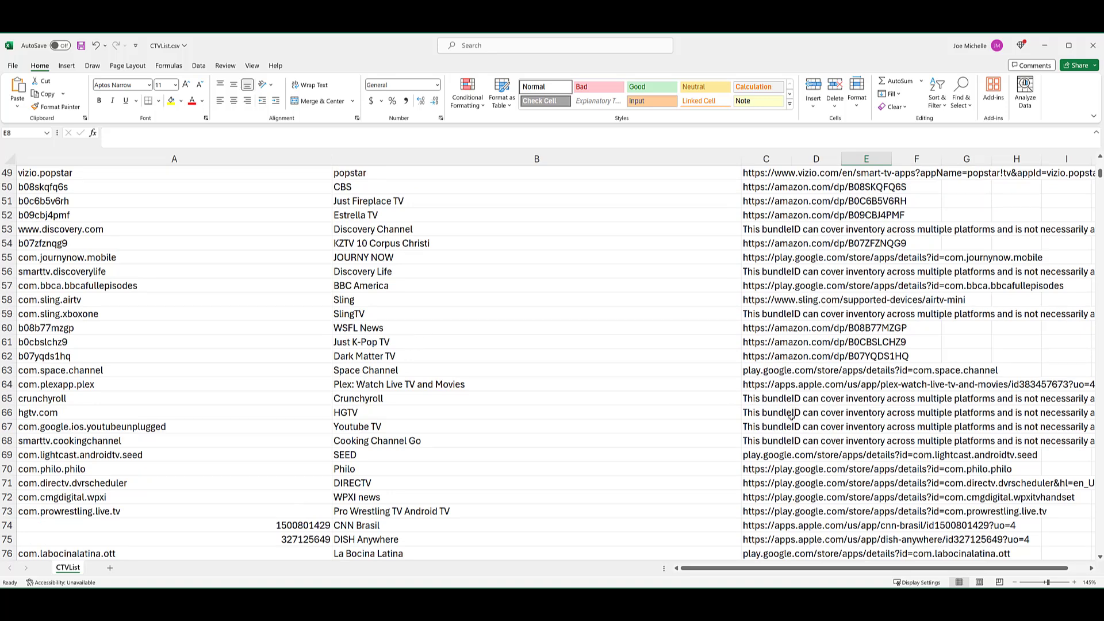
pyautogui.scroll(-13, 526, 375)
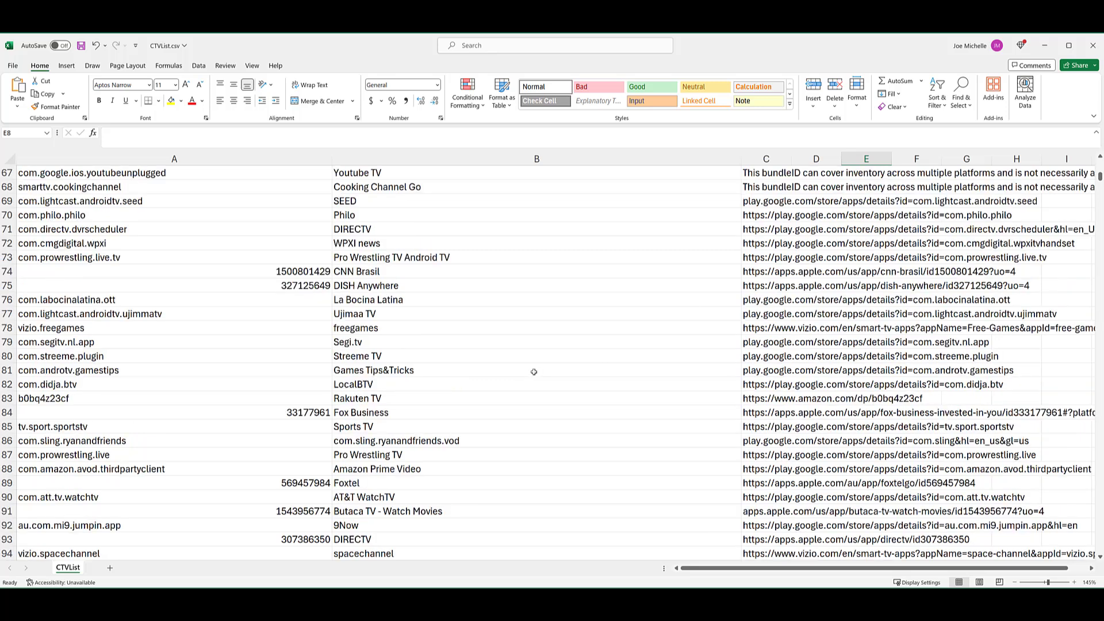
pyautogui.click(510, 351)
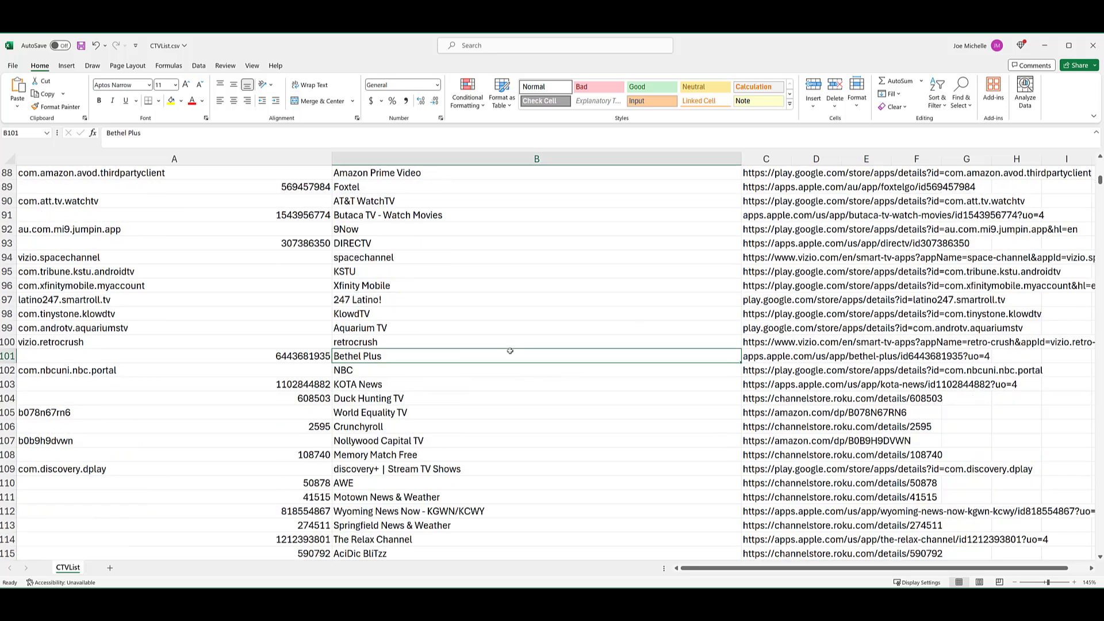
pyautogui.hotkey('ctrl', 'shift', 'Down')
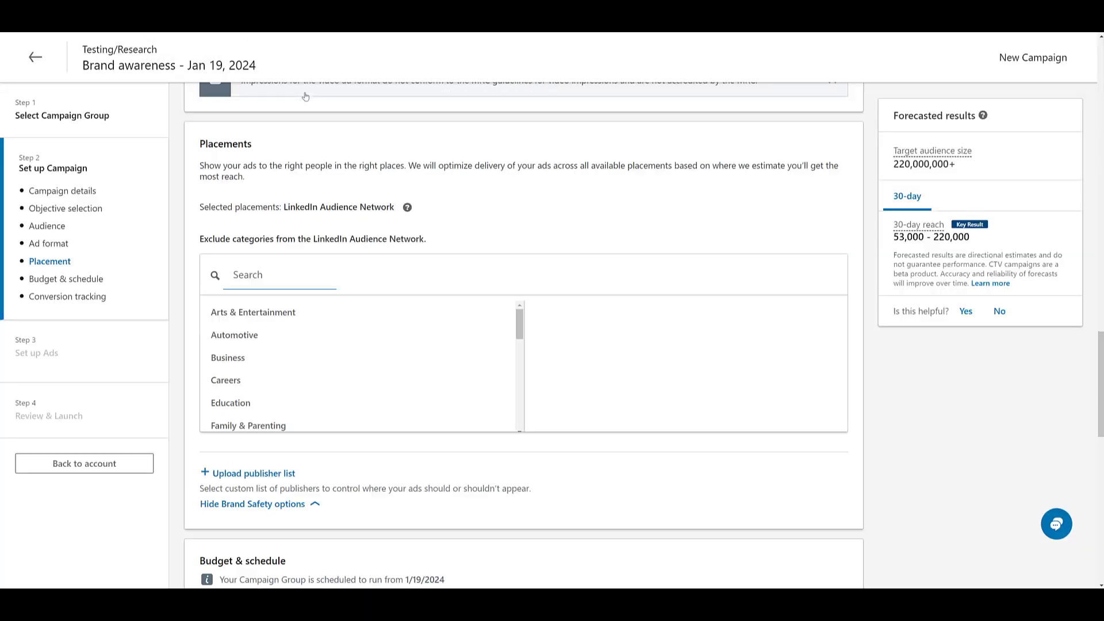
# Scroll past Placement to Budget & schedule, showing the $150.00 daily budget.
pyautogui.scroll(-3, 200, 299)
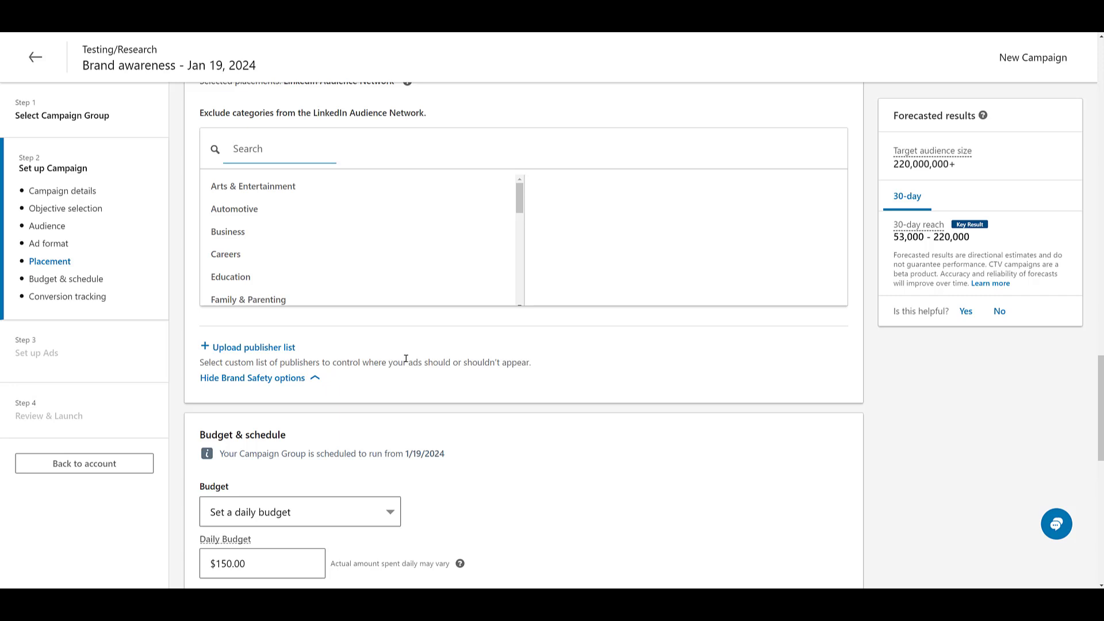
# Compare Reach and Impressions as optimization goals under Bidding, keeping Reach.
pyautogui.scroll(-4, 446, 316)
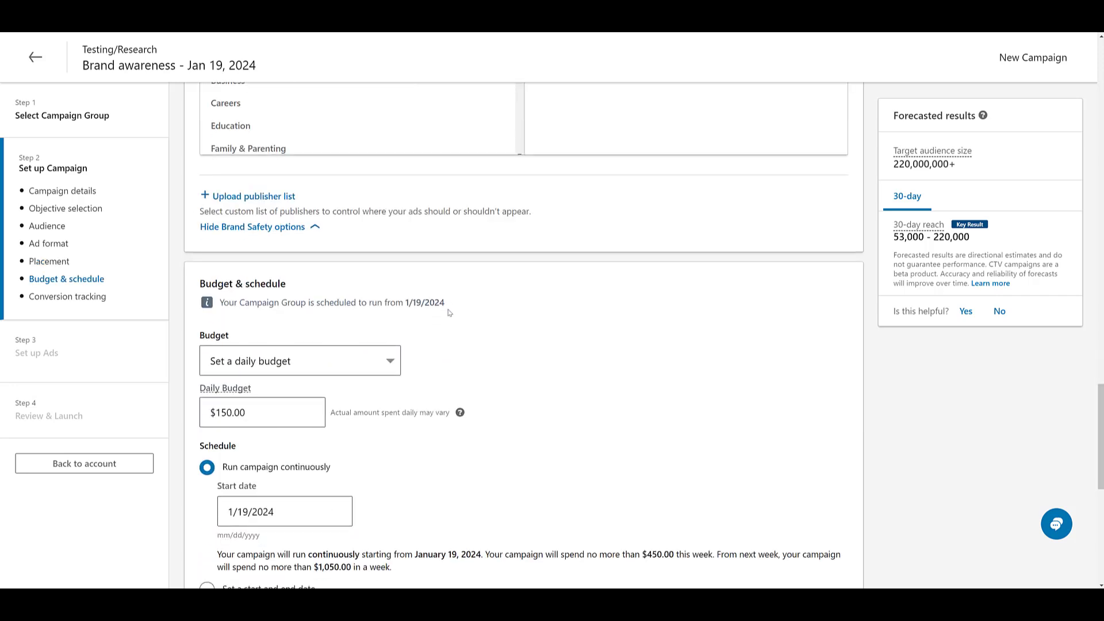
pyautogui.scroll(-2, 449, 312)
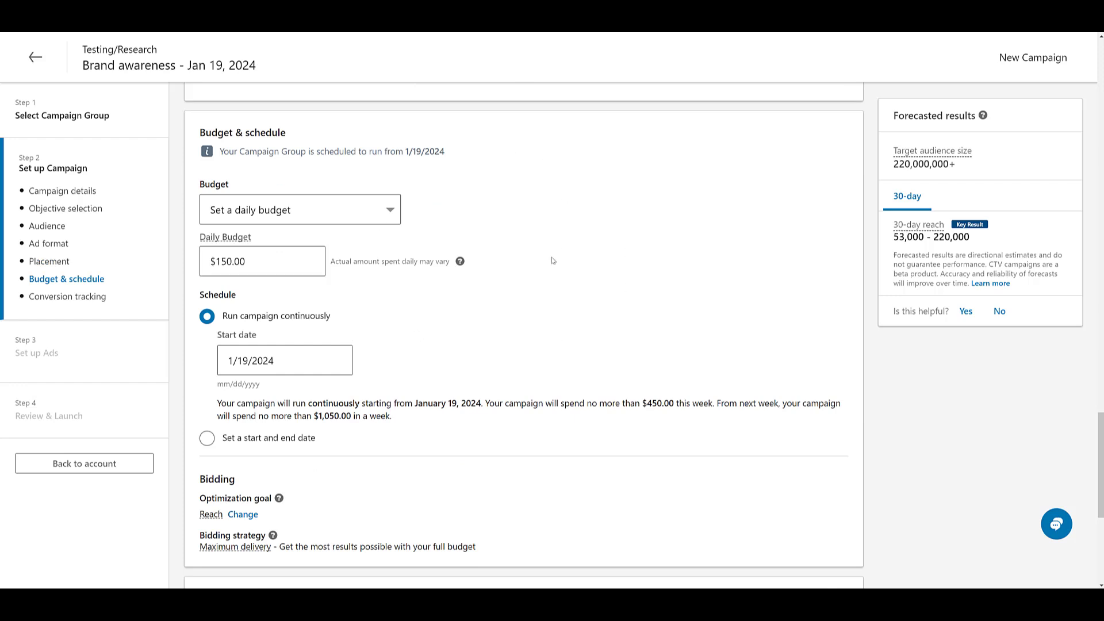
pyautogui.scroll(-2, 552, 260)
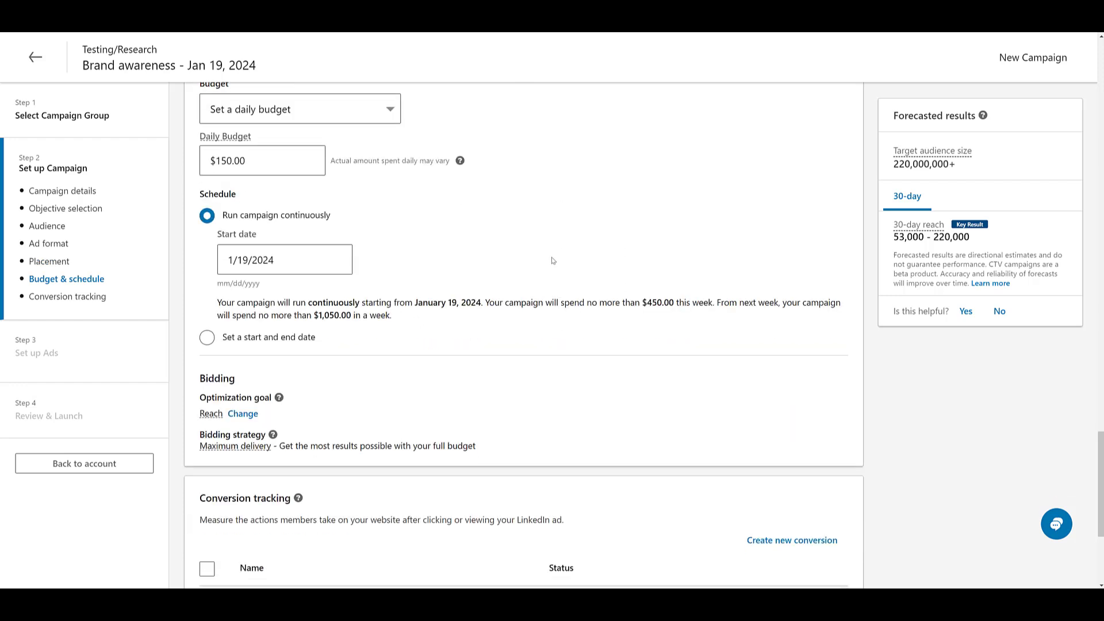
pyautogui.scroll(-2, 552, 261)
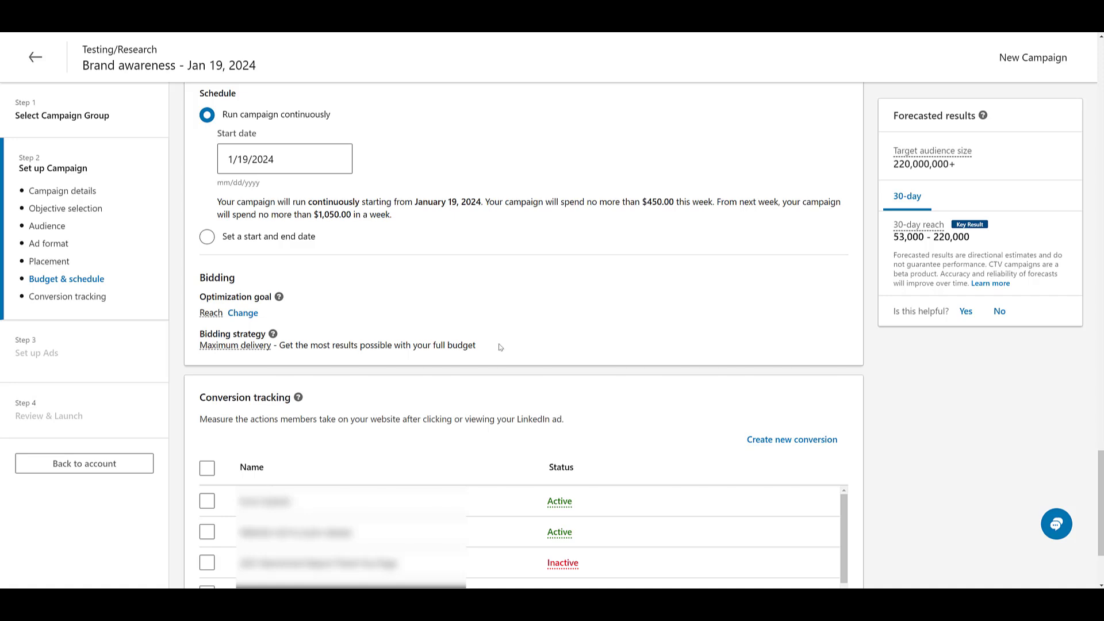
pyautogui.click(243, 314)
pyautogui.click(245, 318)
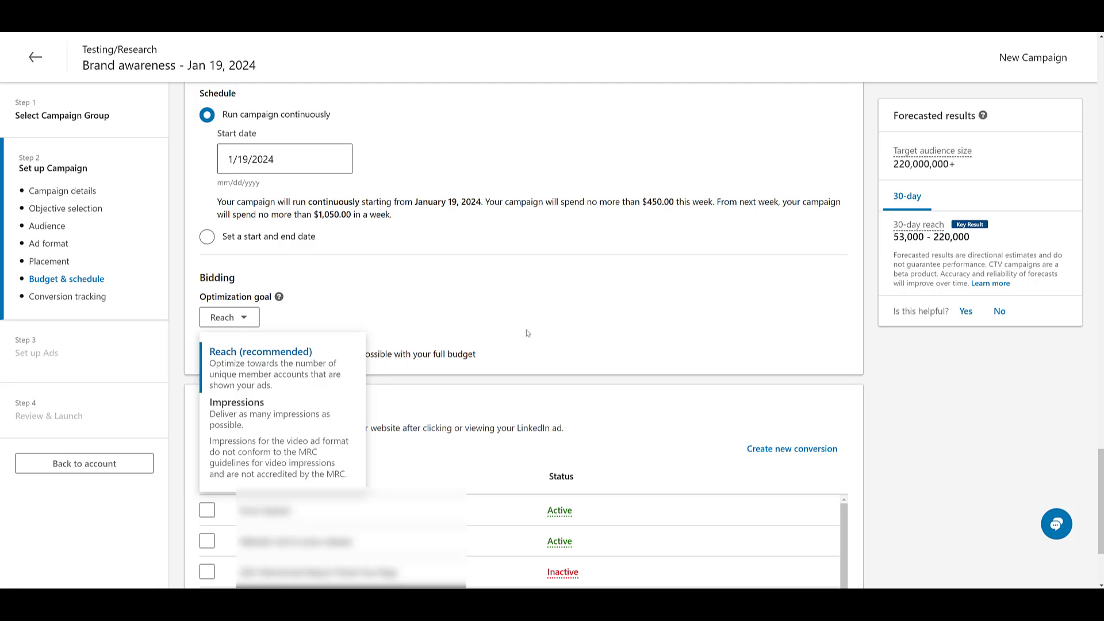
pyautogui.click(585, 329)
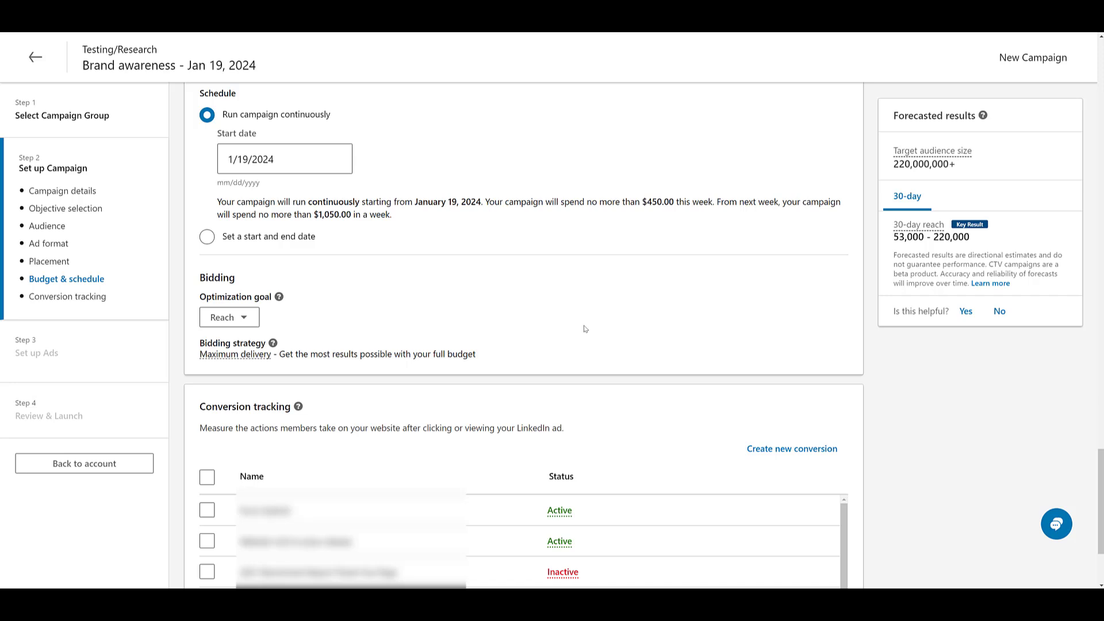
# Save the campaign setup and start creating a new video ad.
pyautogui.scroll(-3, 585, 329)
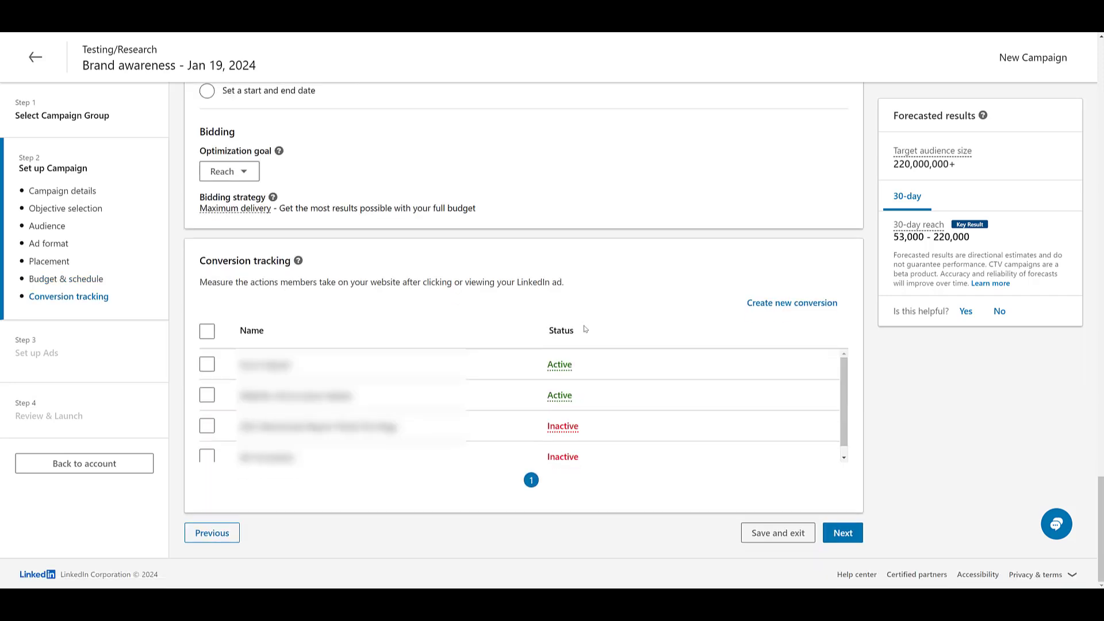
pyautogui.click(856, 533)
pyautogui.click(923, 501)
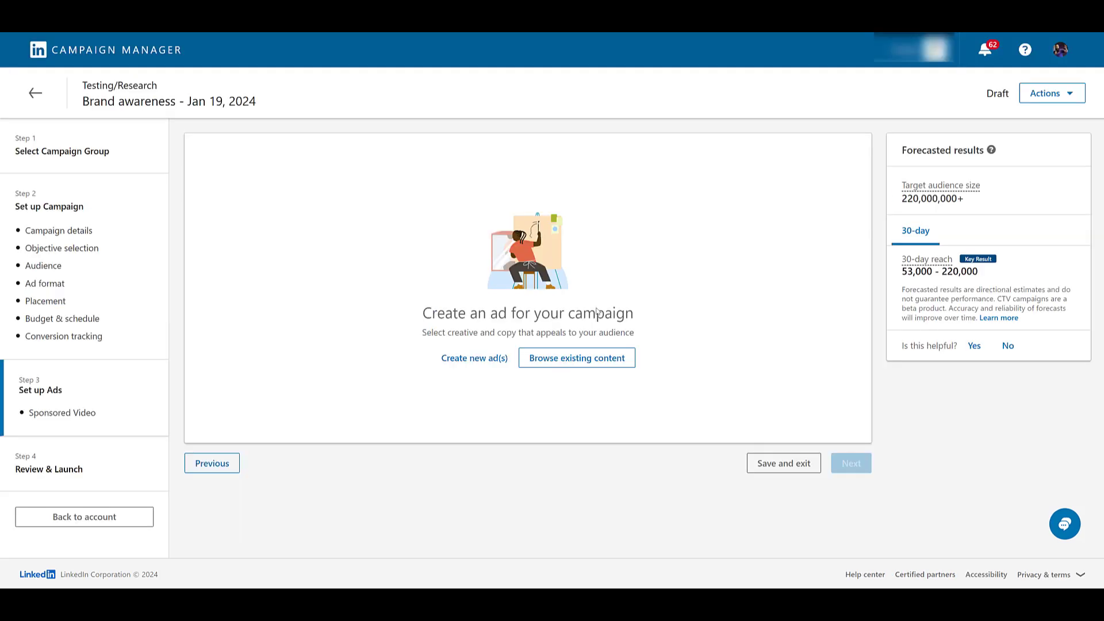
pyautogui.click(489, 371)
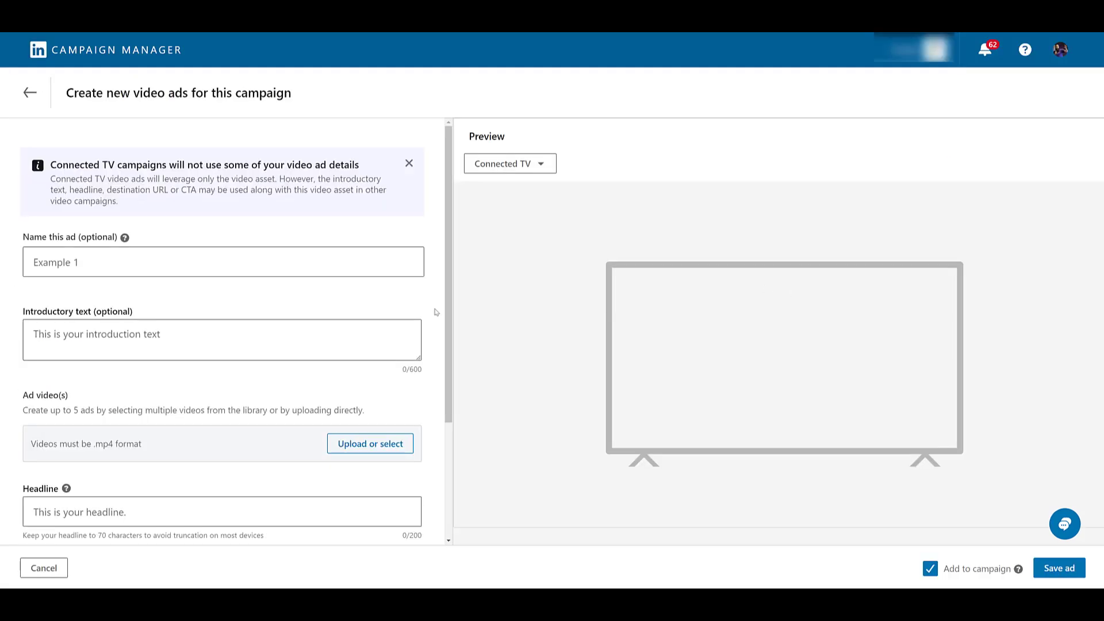
# Name the ad 'Video 1' with intro text 'Intro text' and open the video library.
pyautogui.click(341, 268)
pyautogui.write('Video 1')
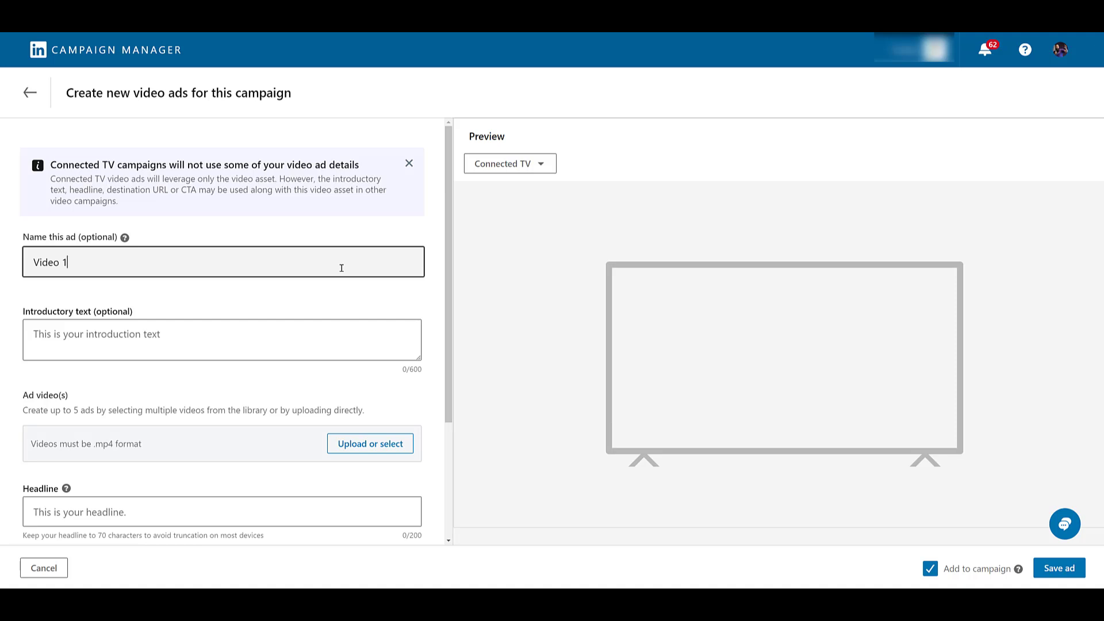
pyautogui.click(318, 332)
pyautogui.write('Intro text')
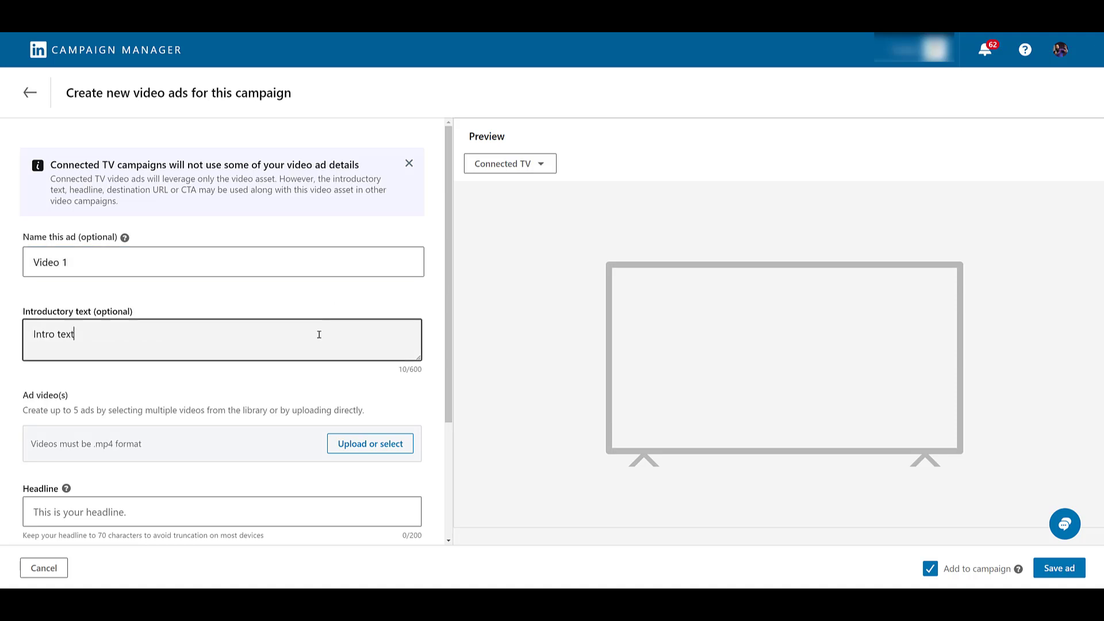
pyautogui.scroll(-1, 319, 335)
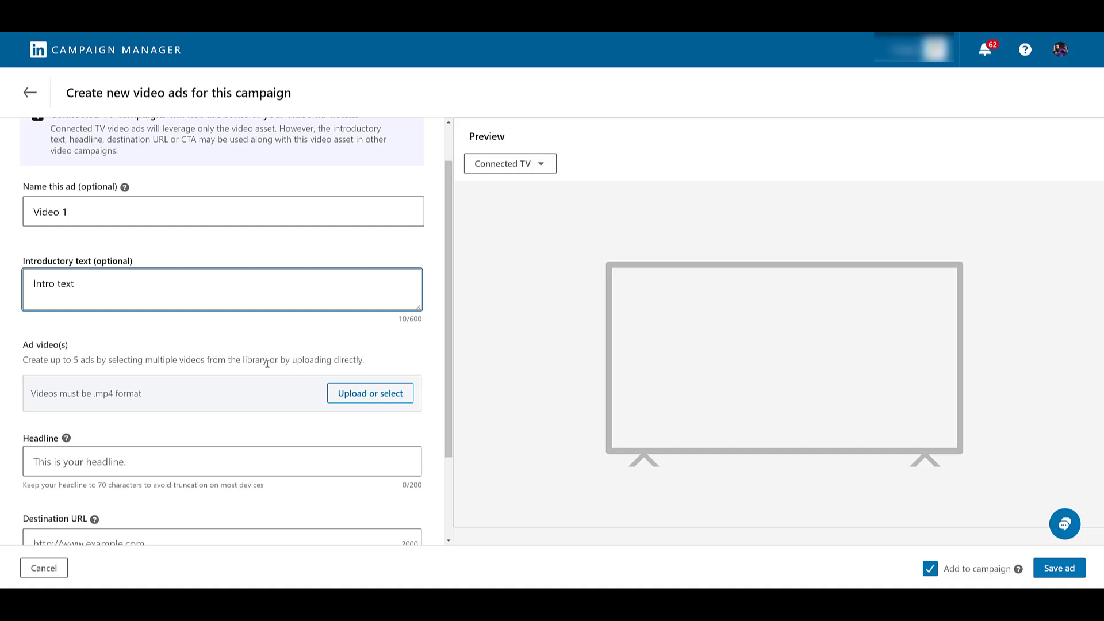
pyautogui.click(369, 397)
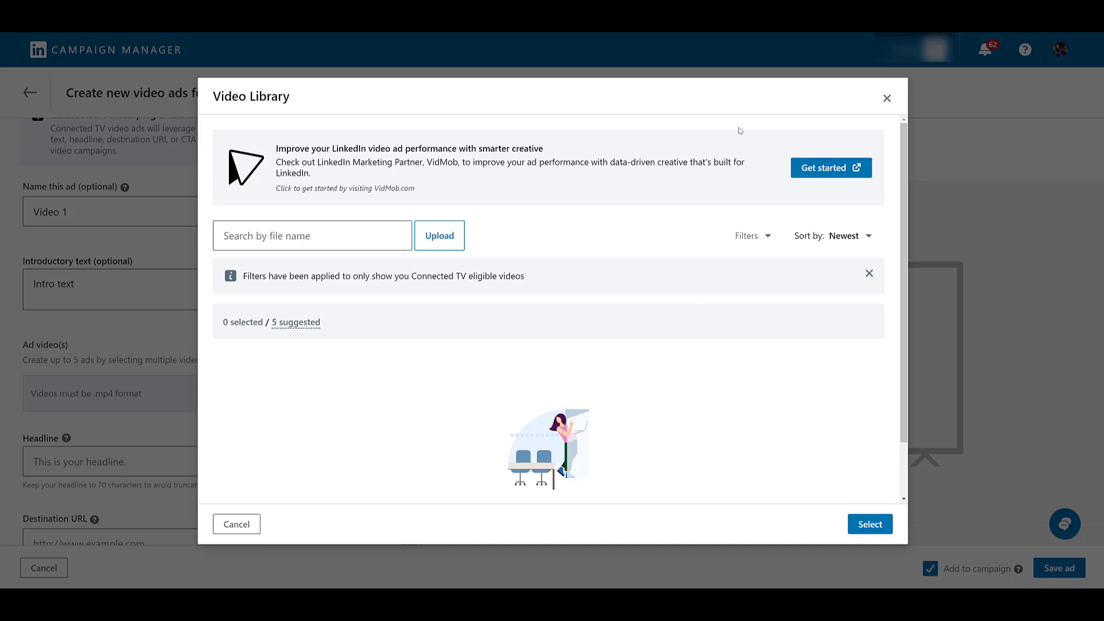
# Close the Video Library without picking a video and return to the Connected TV ad form.
pyautogui.click(887, 97)
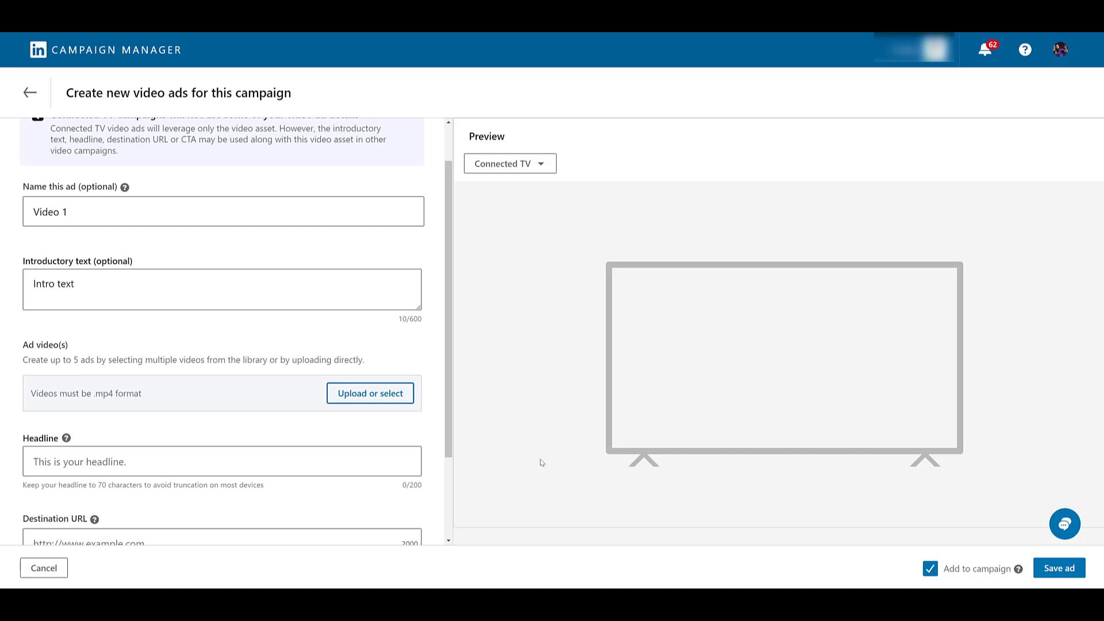
pyautogui.scroll(-2, 327, 387)
# Save the Video 1 ad so 'Brand awareness - Jan 19, 2024' lists as Draft.
pyautogui.click(298, 345)
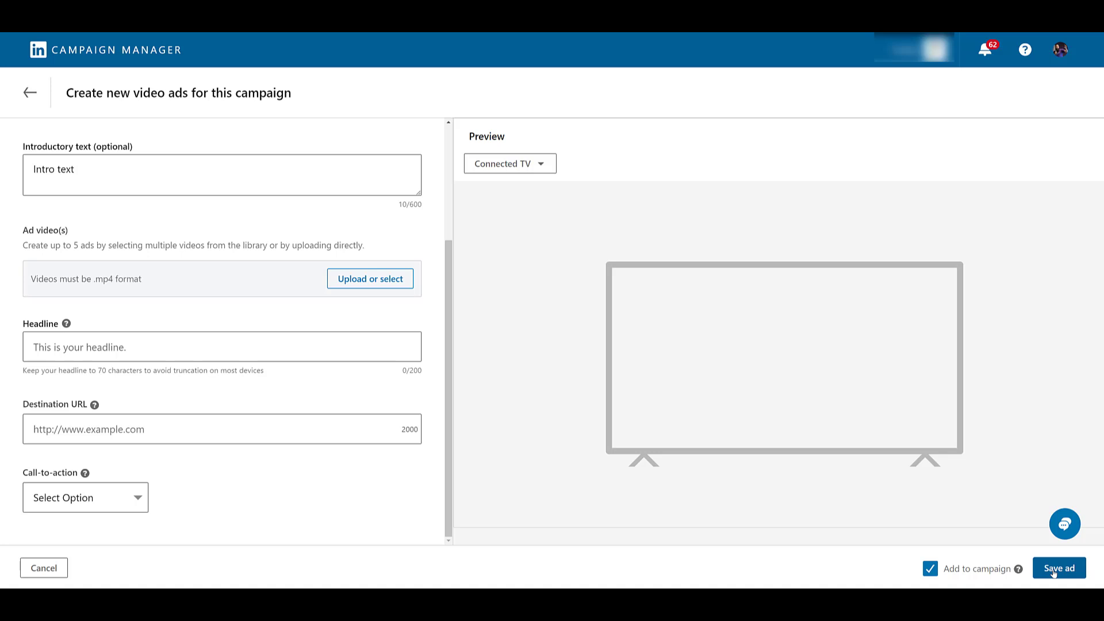
pyautogui.click(1053, 570)
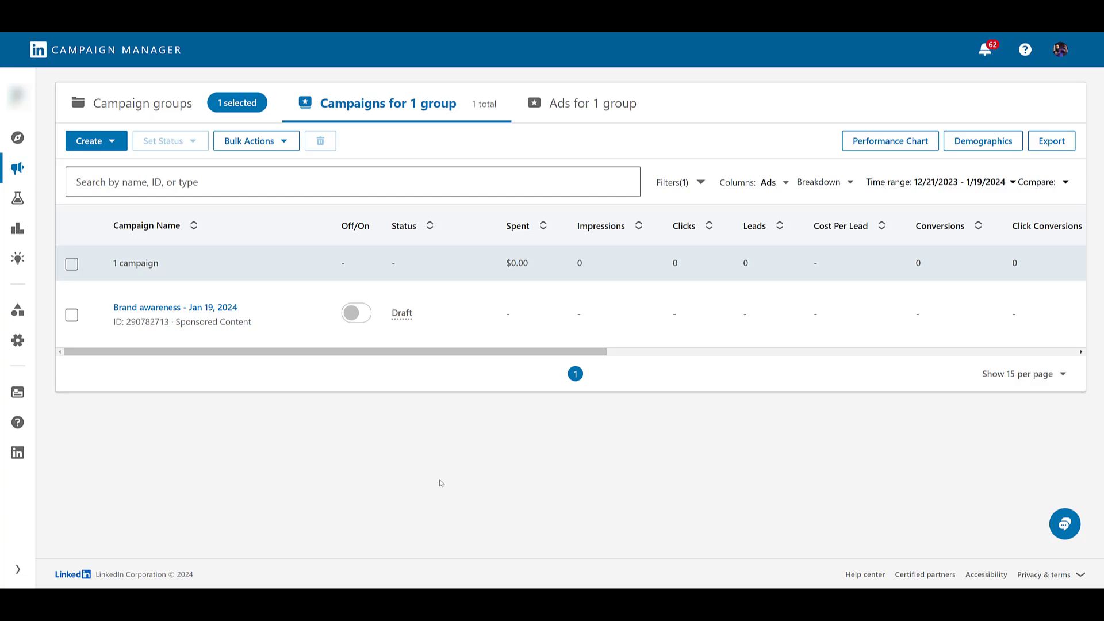
# Switch the campaign table to Video columns and review view rate, eCPV, quartile views and completions.
pyautogui.click(784, 187)
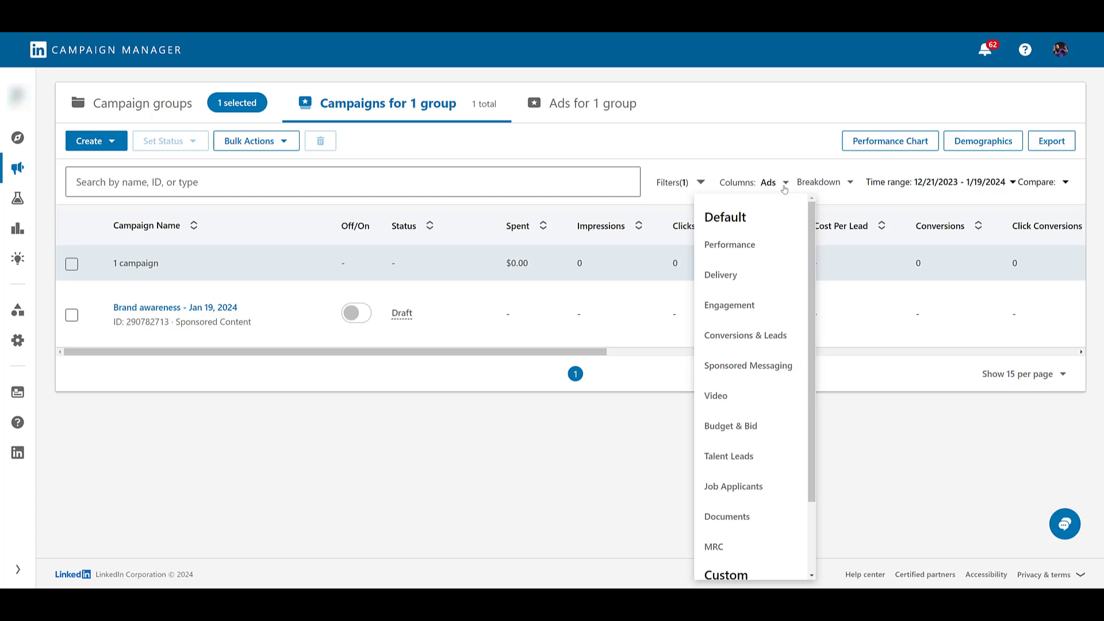
pyautogui.click(736, 405)
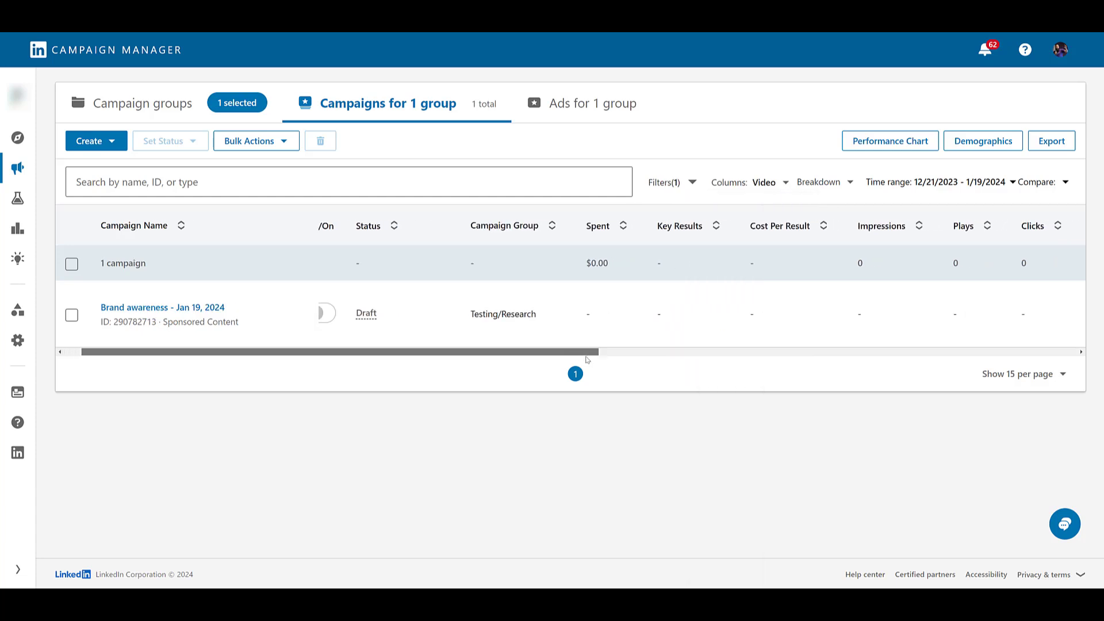
pyautogui.moveTo(574, 351); pyautogui.dragTo(663, 367)
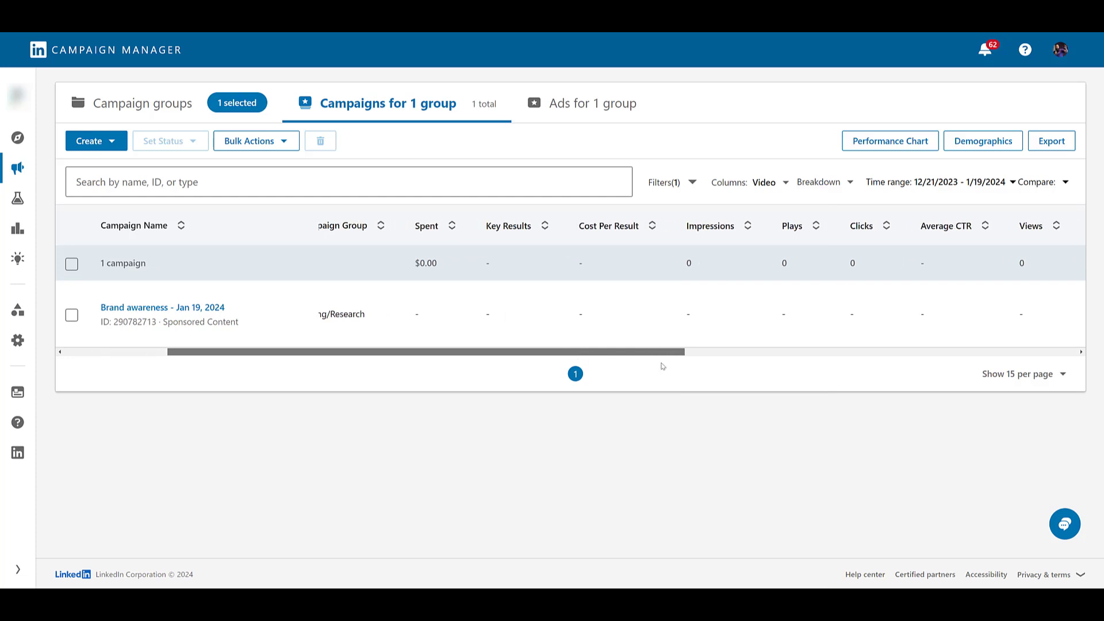
pyautogui.moveTo(663, 366); pyautogui.dragTo(1052, 400)
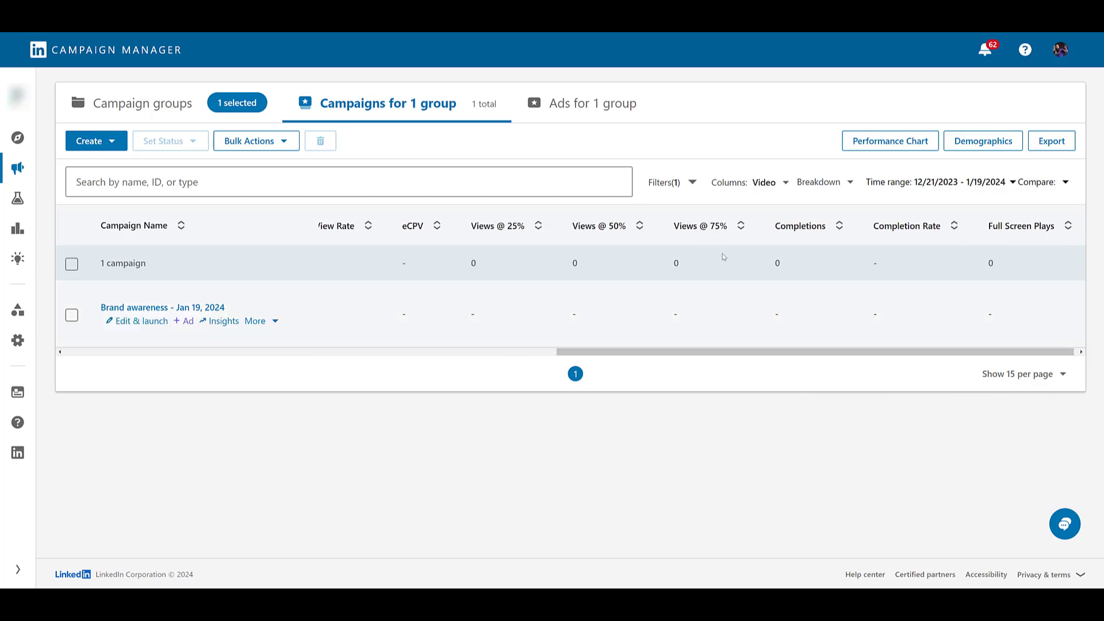
pyautogui.click(771, 184)
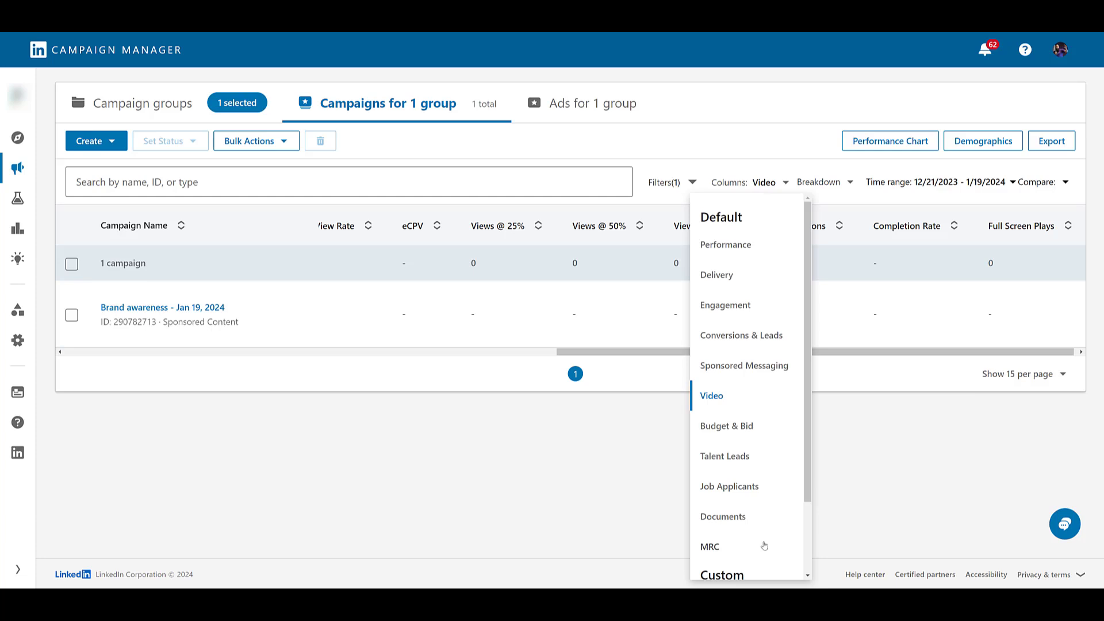
pyautogui.click(860, 437)
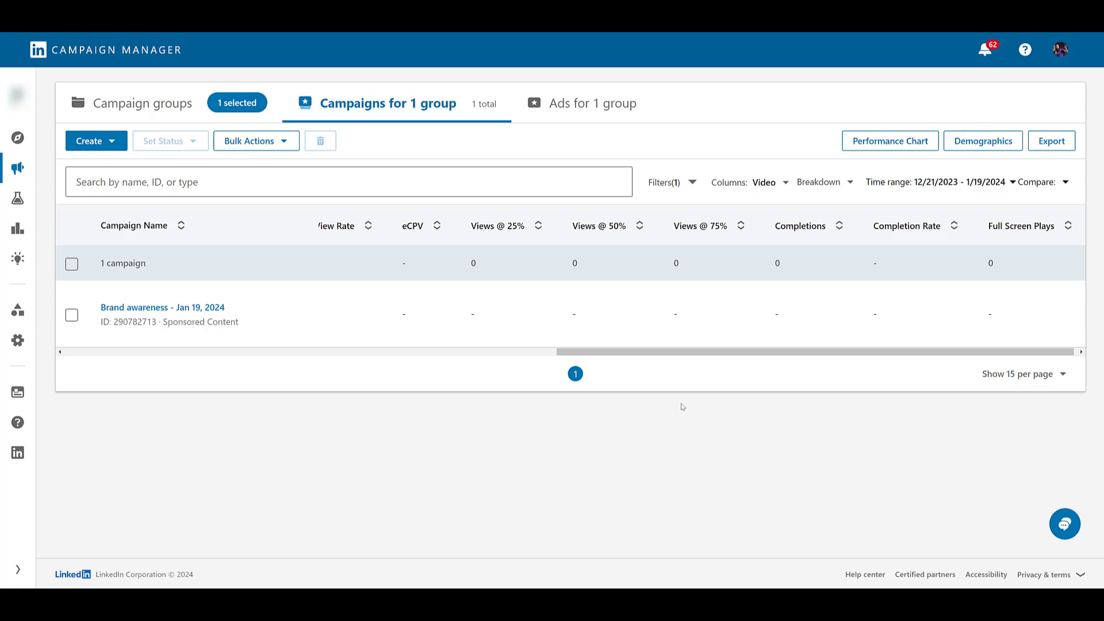
# Look over the Breakdown options and close them without applying any.
pyautogui.click(839, 187)
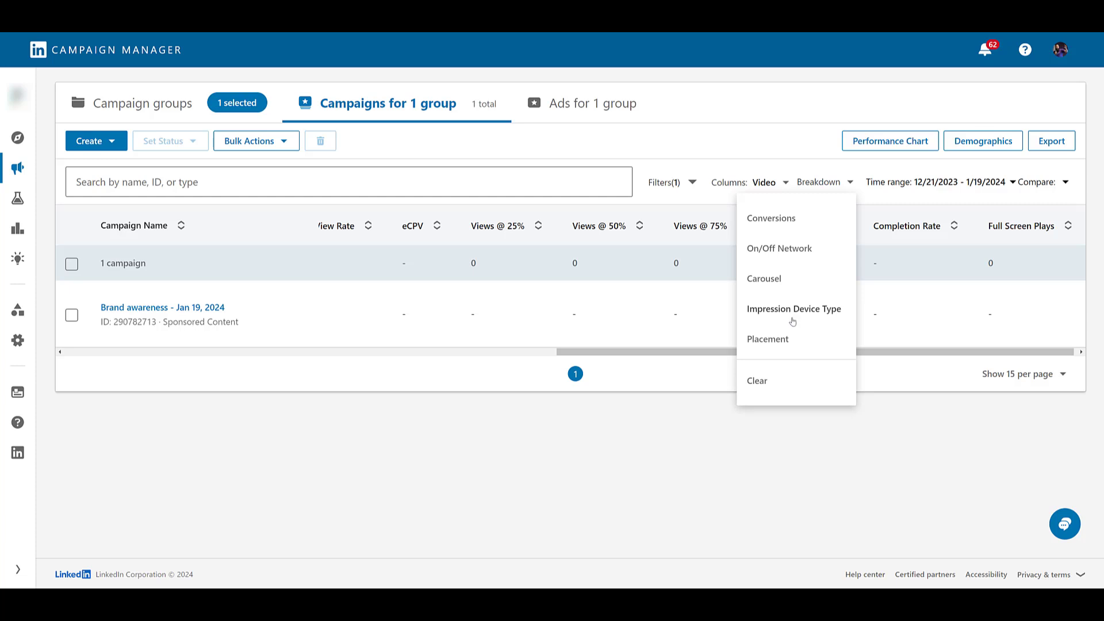
pyautogui.click(519, 486)
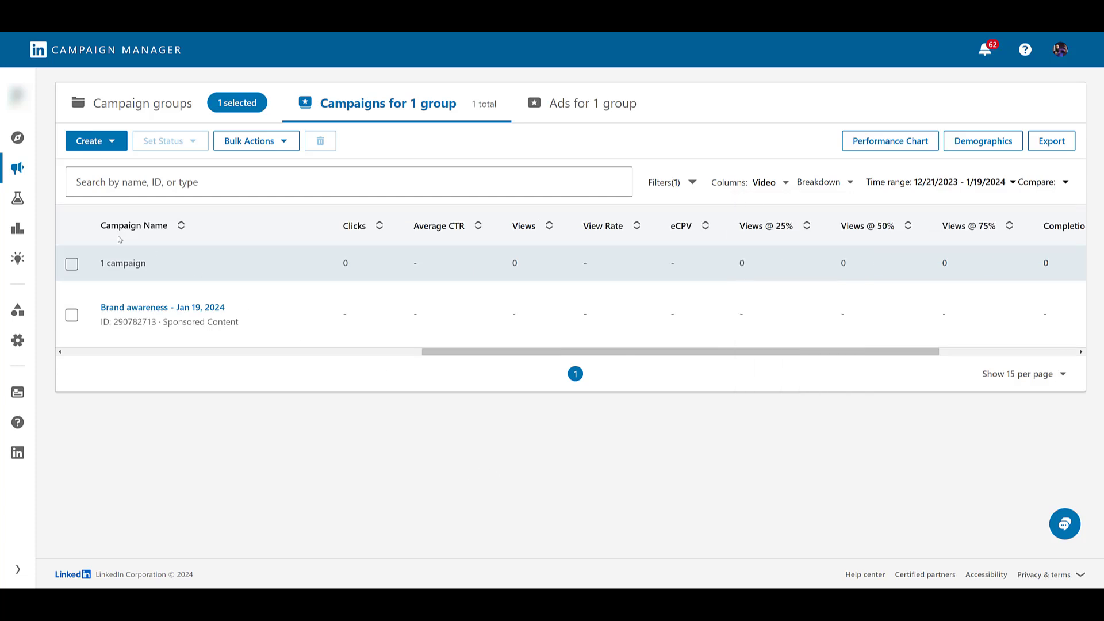
# Open Audiences and view insights for the lead gen form 'New audience'.
pyautogui.moveTo(25, 149)
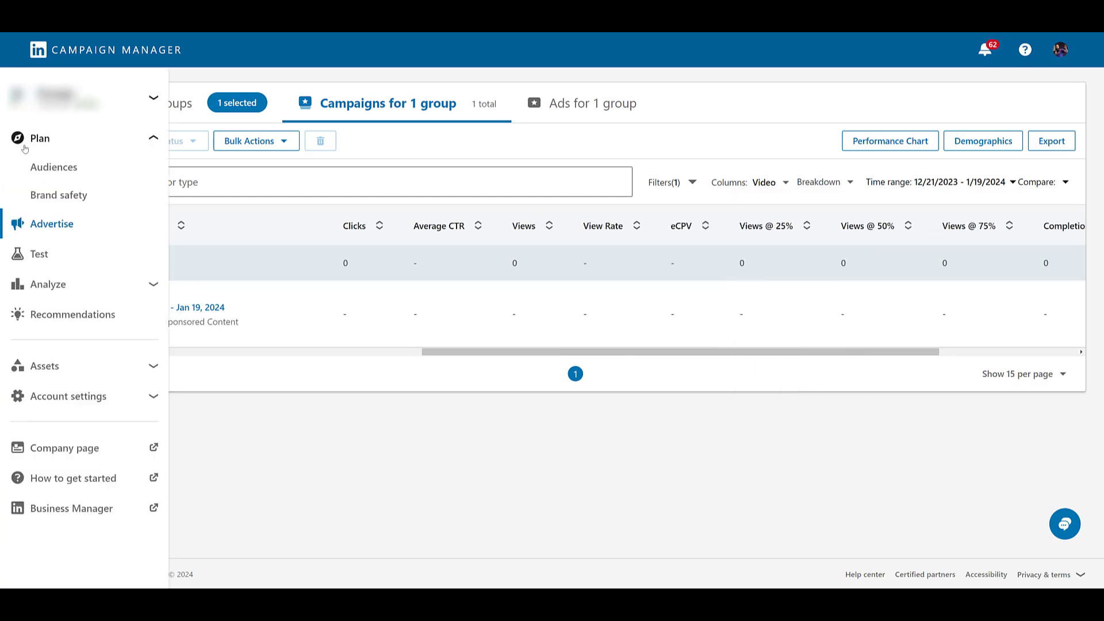
pyautogui.click(52, 166)
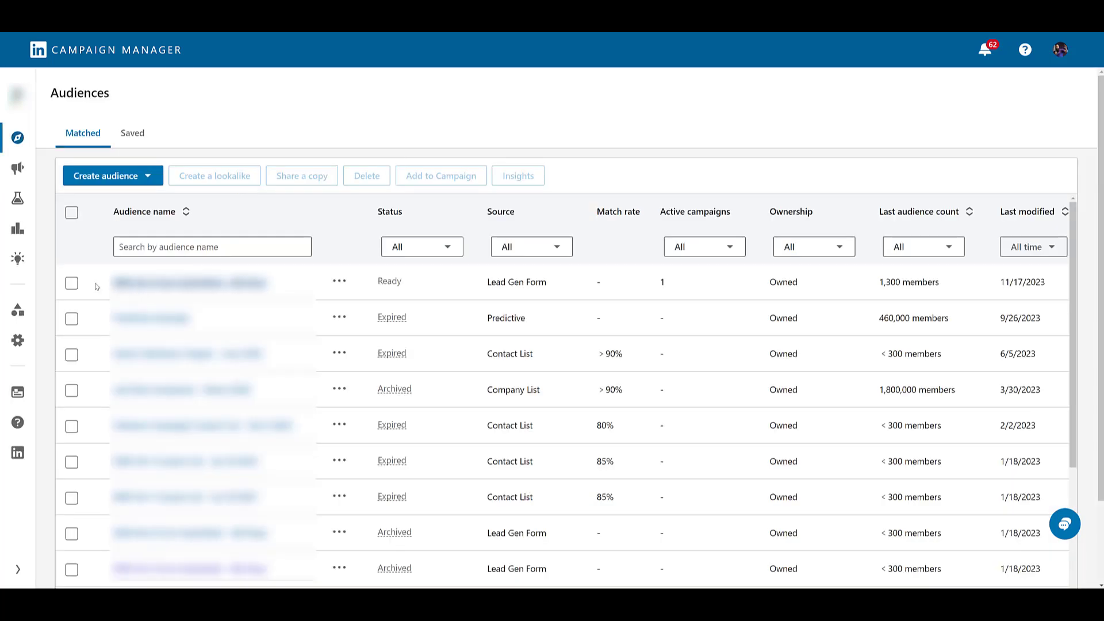
pyautogui.click(72, 284)
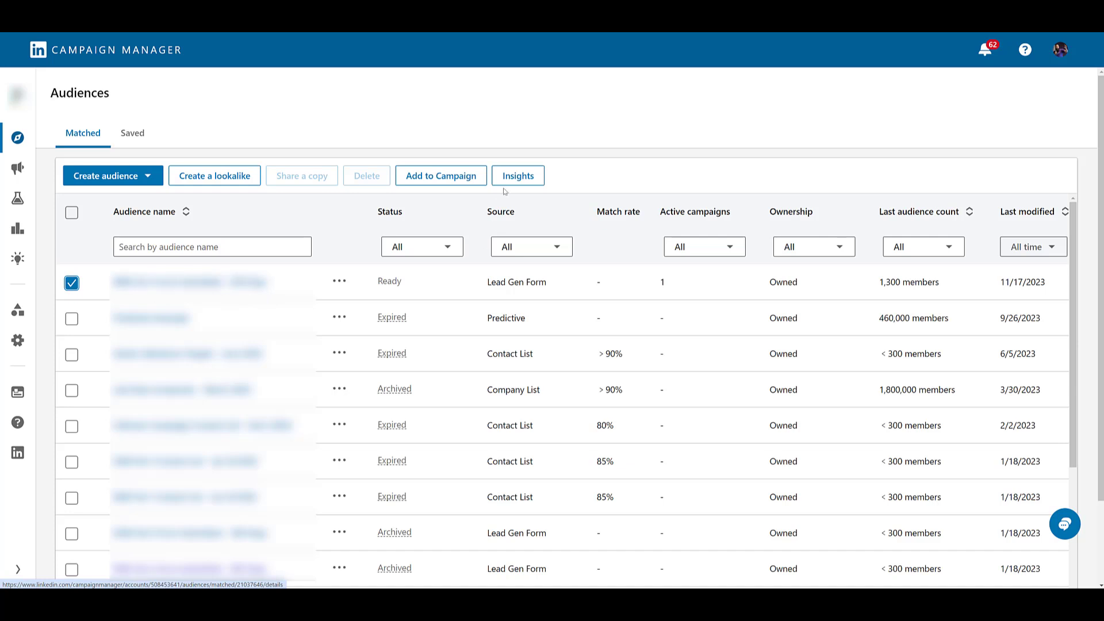
pyautogui.click(529, 183)
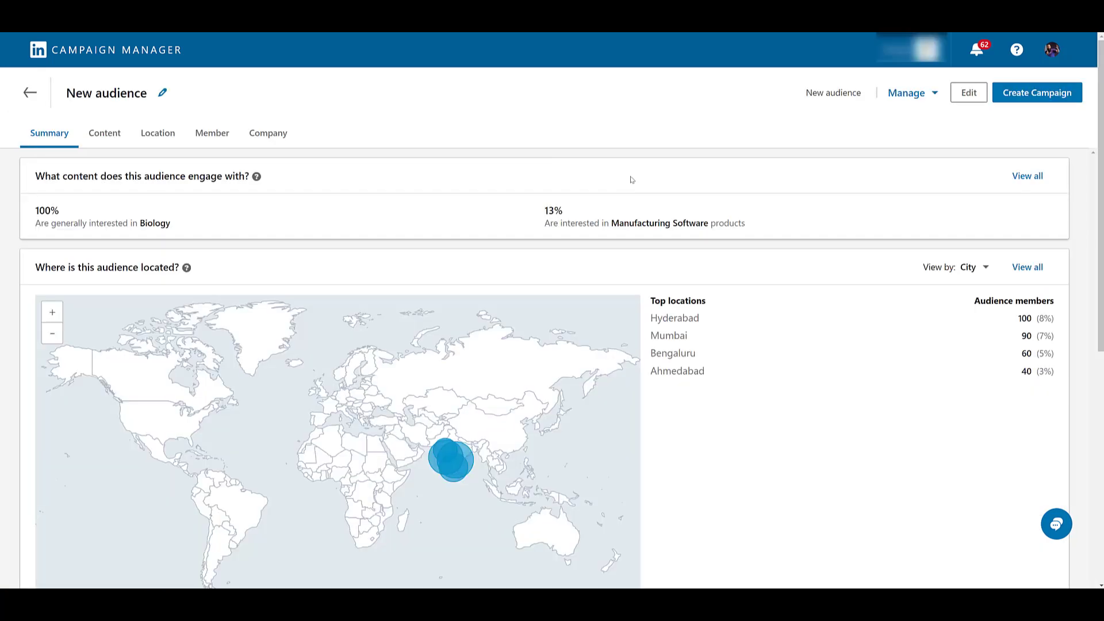